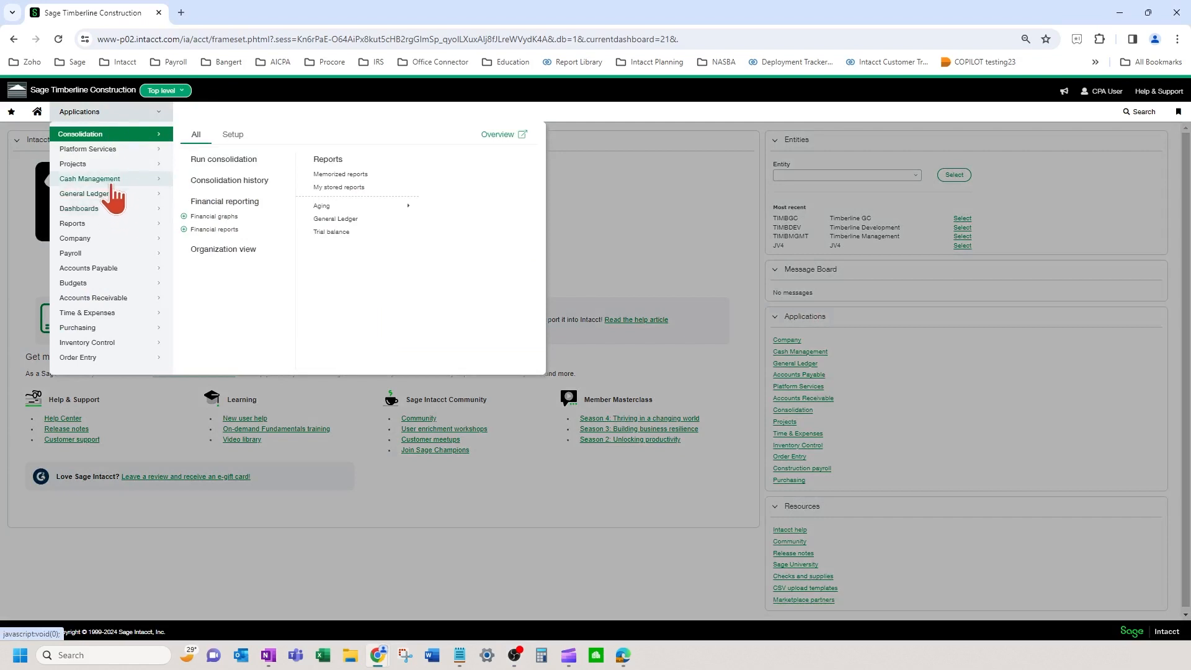
Step: Open the Subscriptions page from the Company application's Admin options
left_click(108, 243)
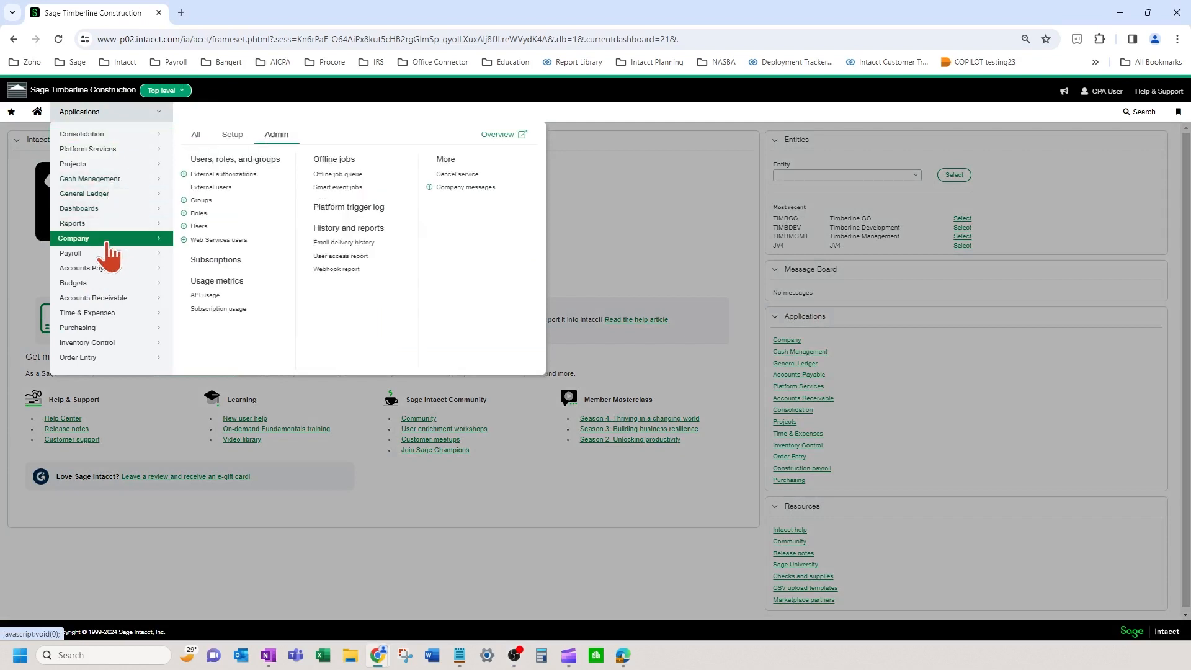
left_click(231, 135)
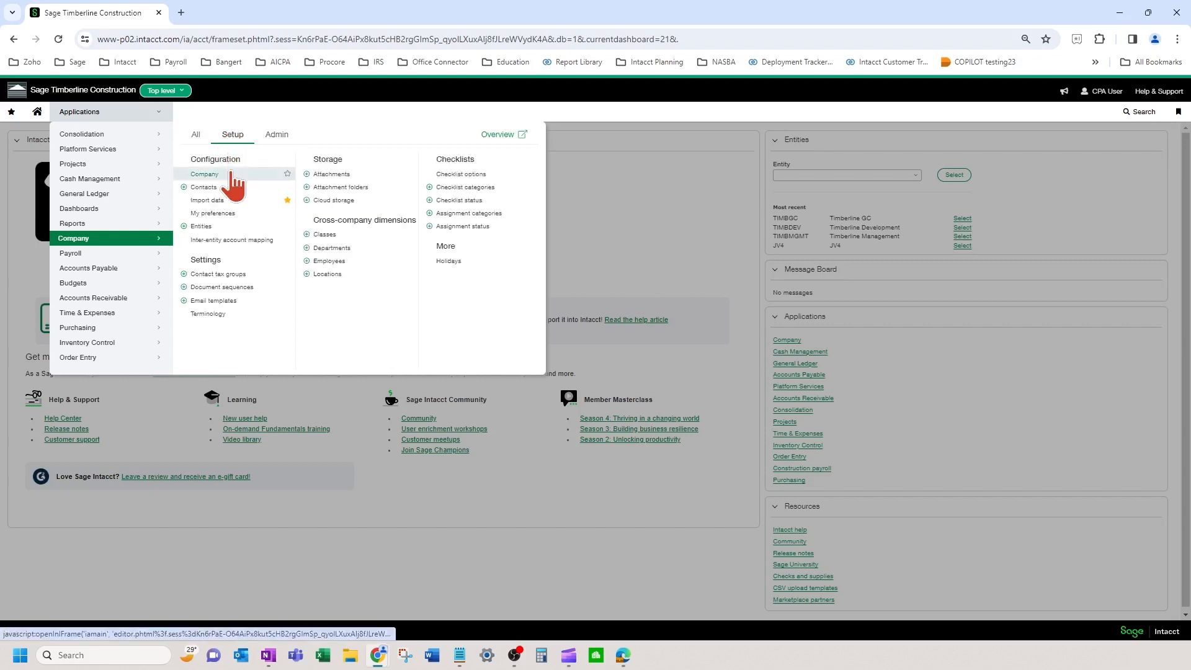
left_click(275, 135)
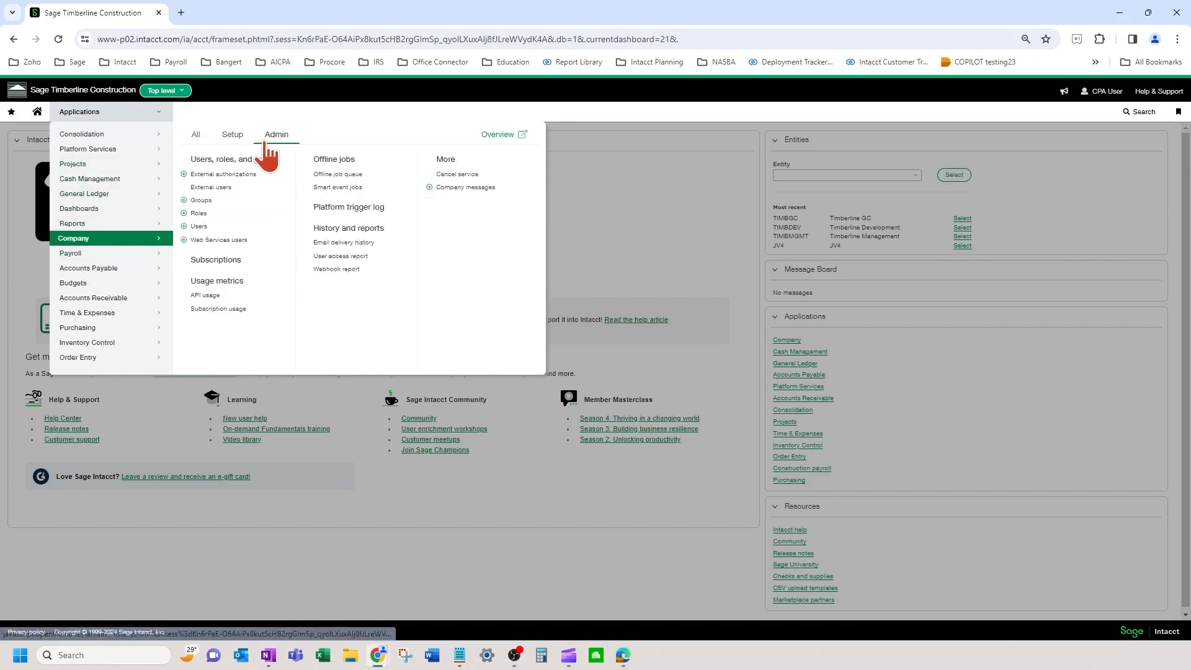
left_click(224, 261)
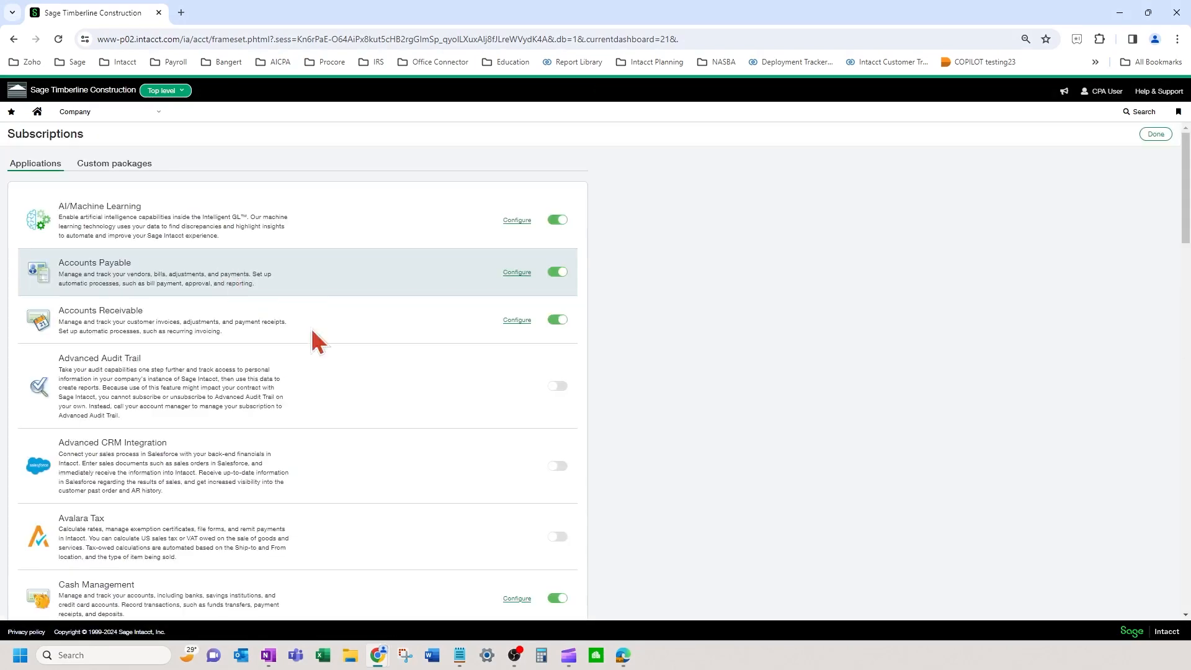
Step: Check Multi-Entity Management's entity restrictions for checking accounts, then return to the Company page
scroll(310, 325, "down", 7)
scroll(398, 417, "down", 7)
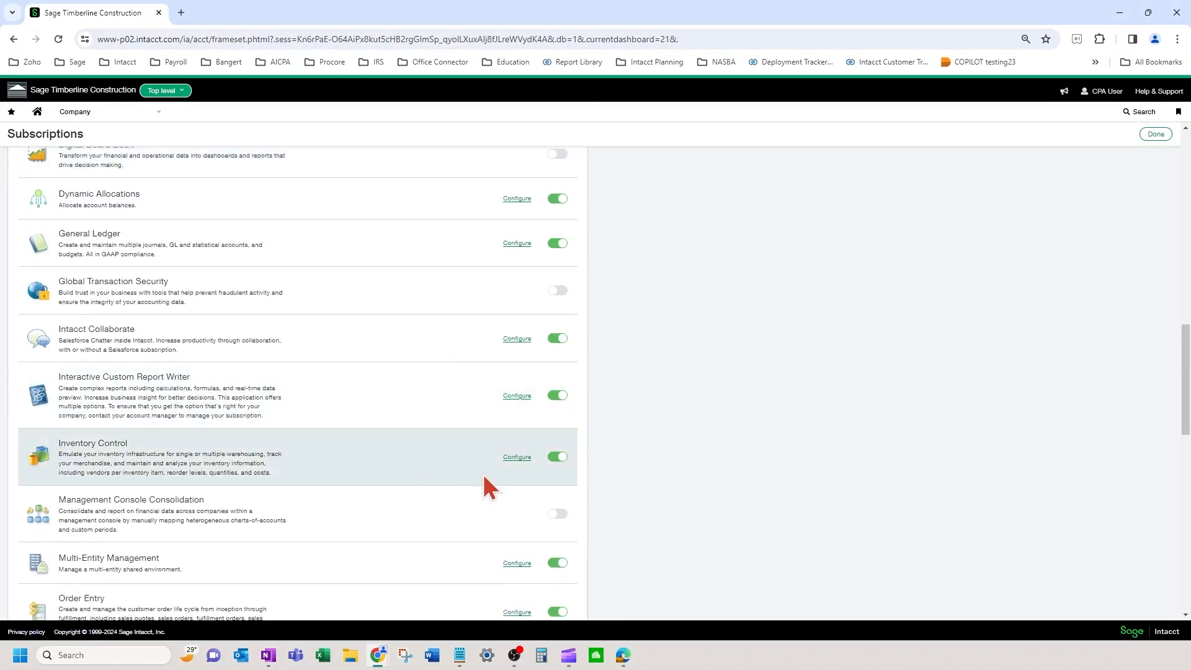
scroll(481, 468, "down", 2)
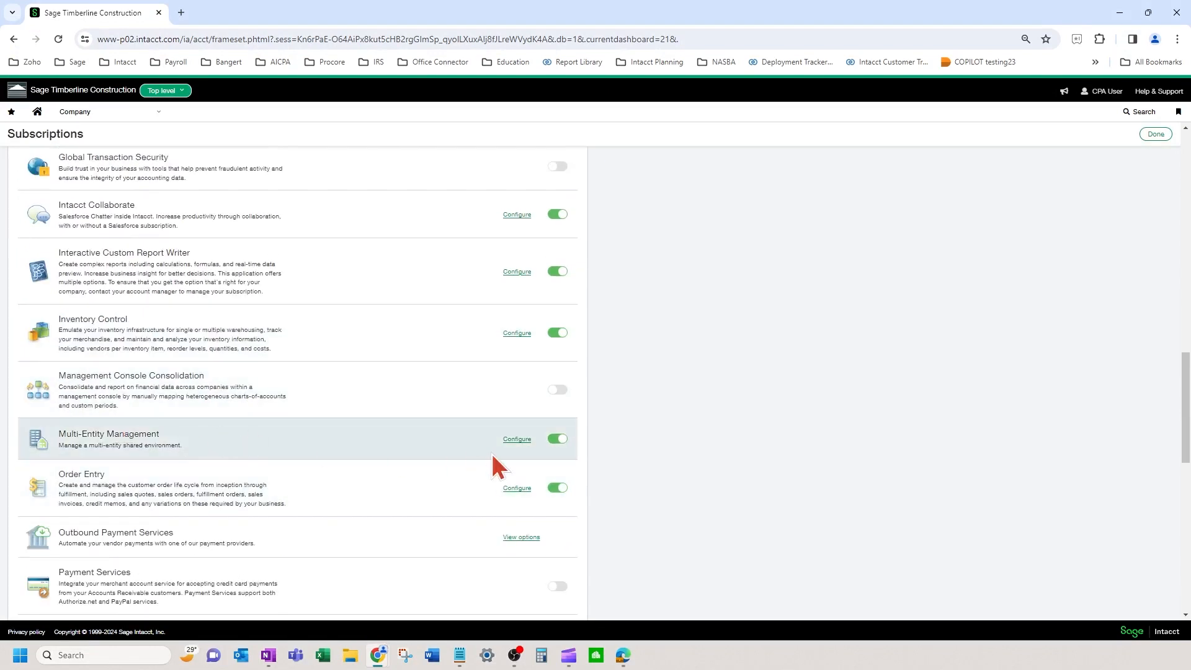
left_click(517, 439)
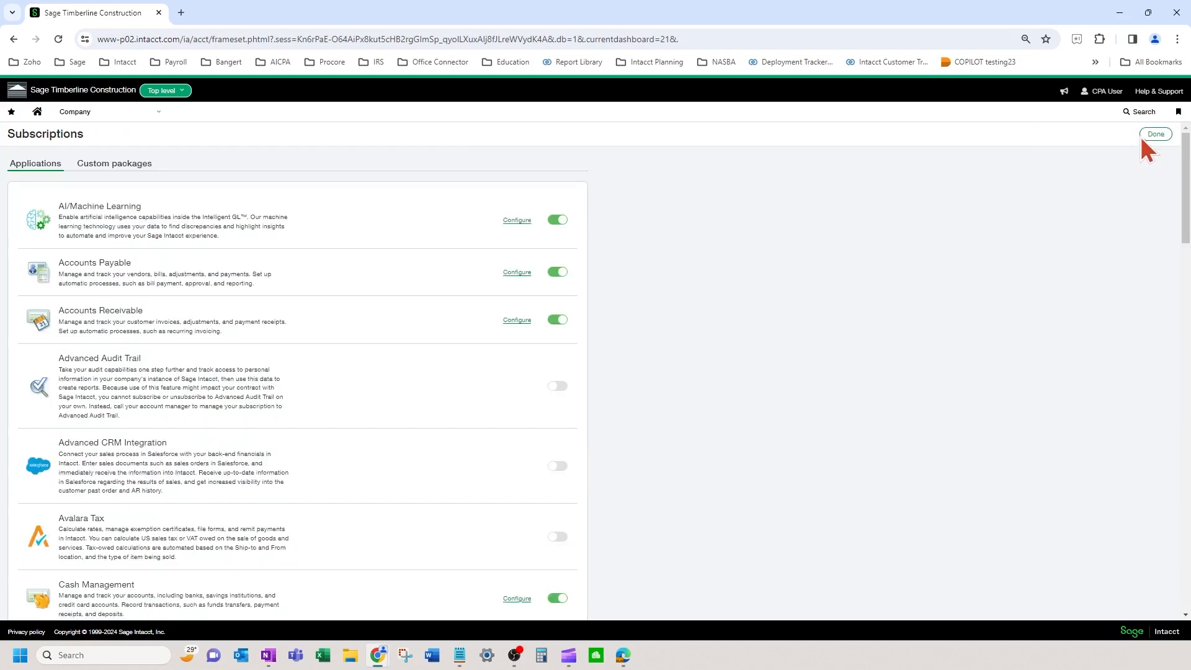
left_click(1152, 135)
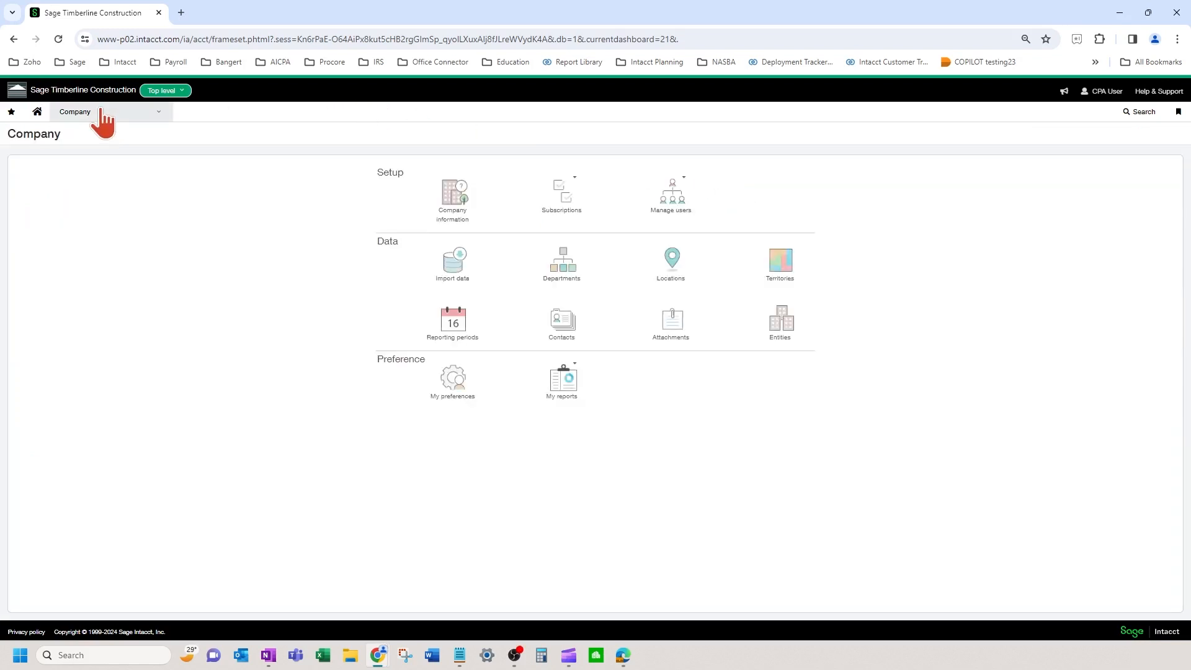
left_click(102, 114)
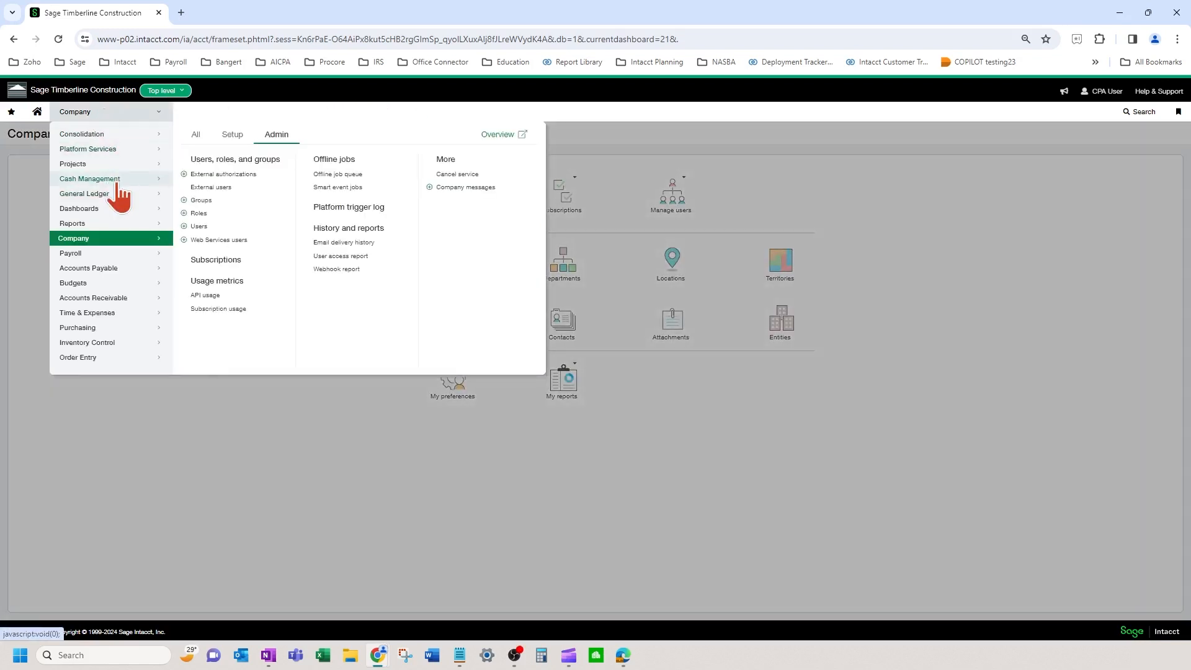
Step: Open the ET CHECKING account for editing from Cash Management's checking accounts list
left_click(117, 180)
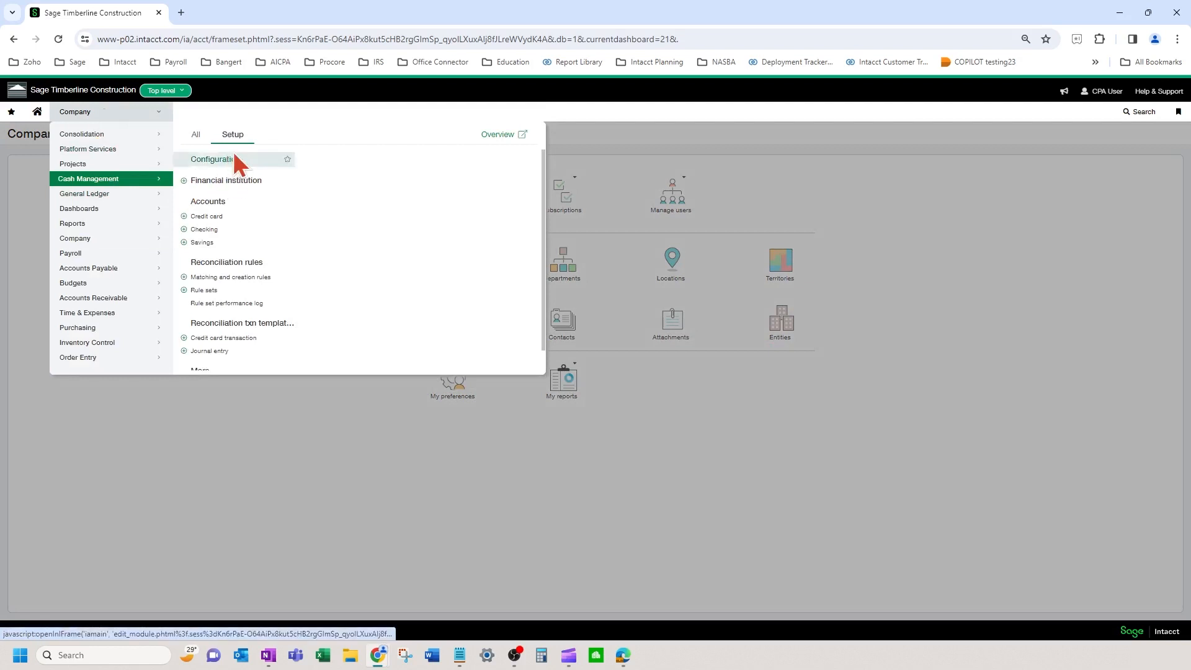
left_click(226, 231)
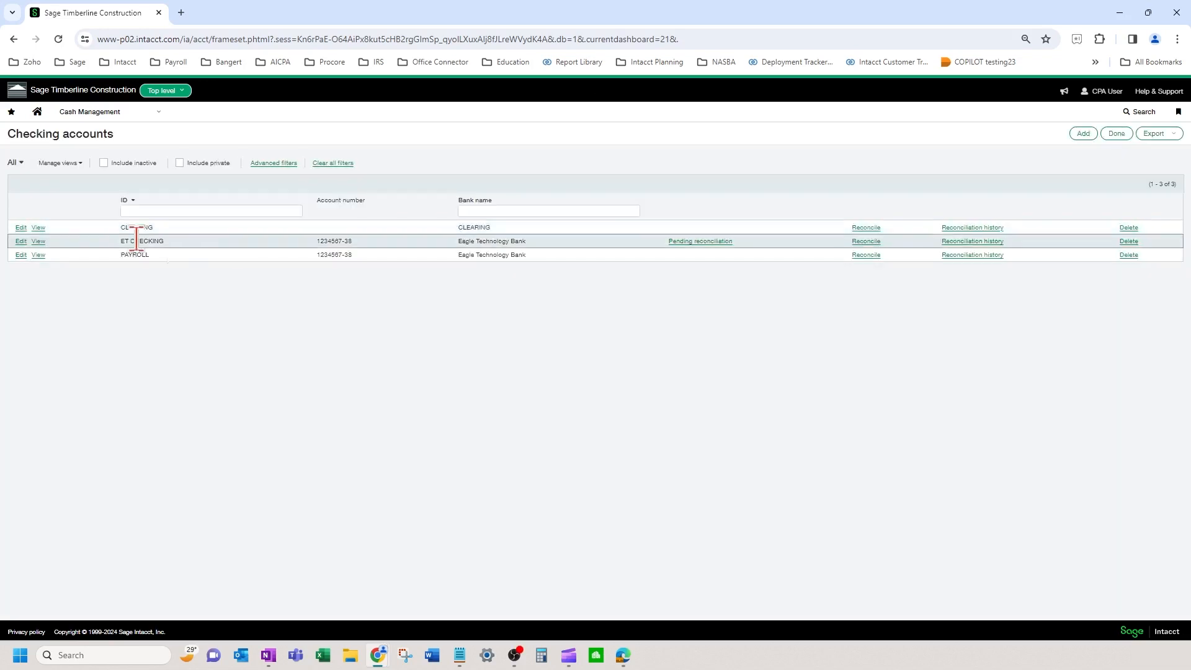
left_click(21, 241)
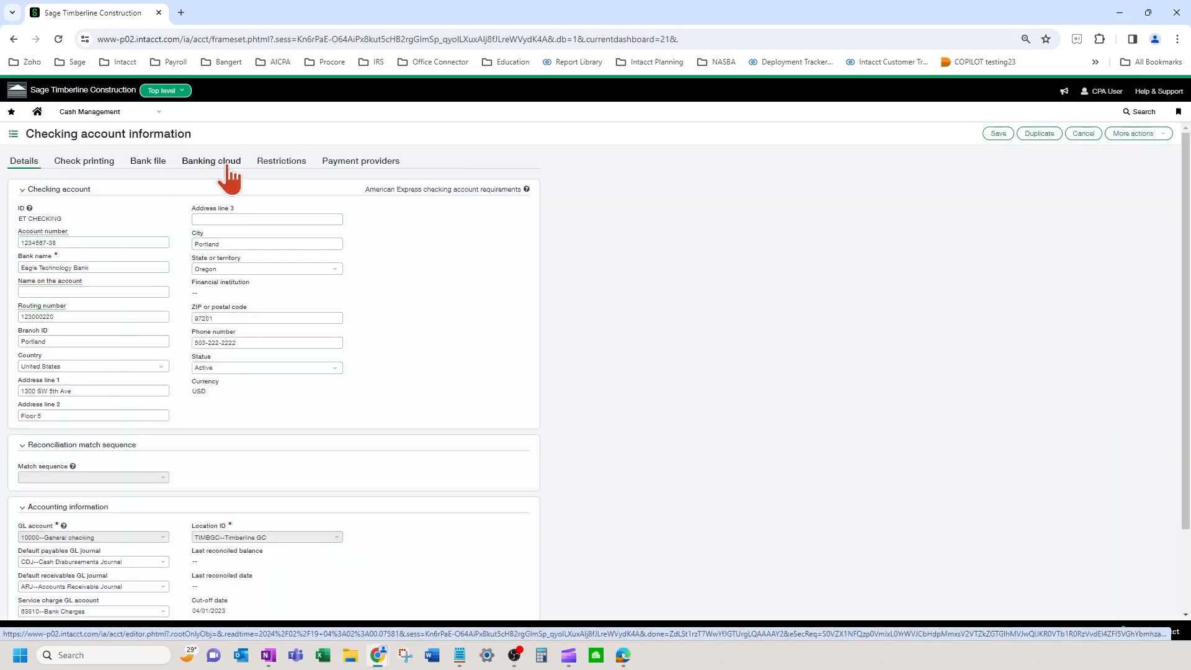
Step: Compare ET CHECKING's details and Location ID with its Tacoma and Timberline GC restrictions
left_click(283, 163)
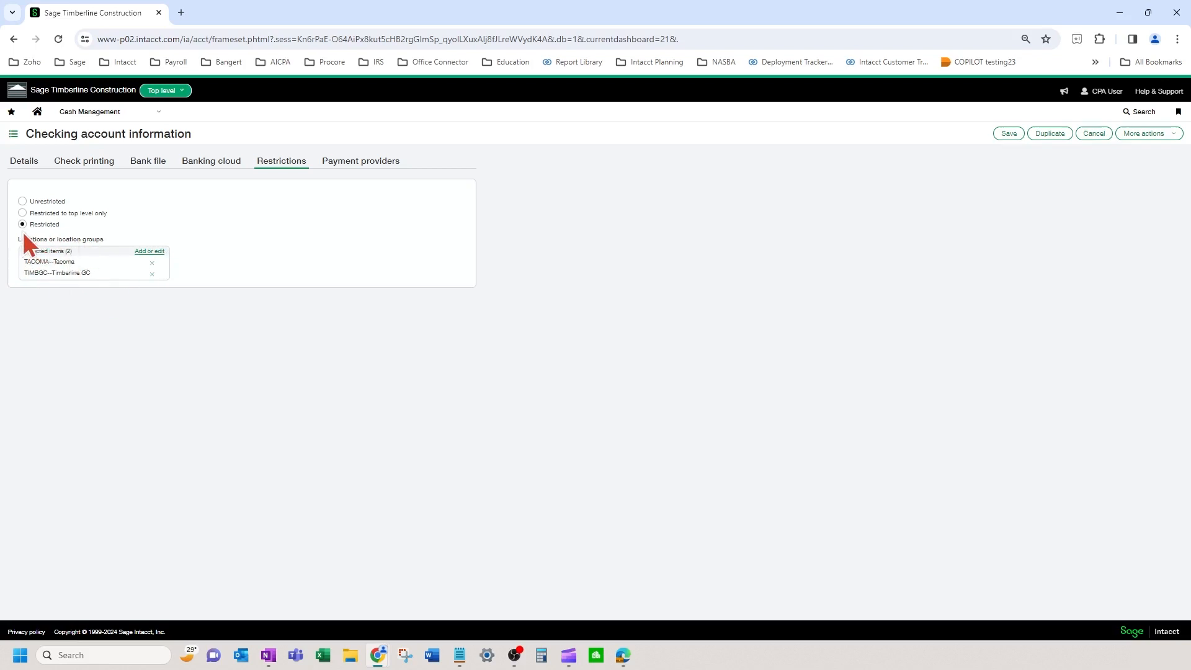
left_click(24, 161)
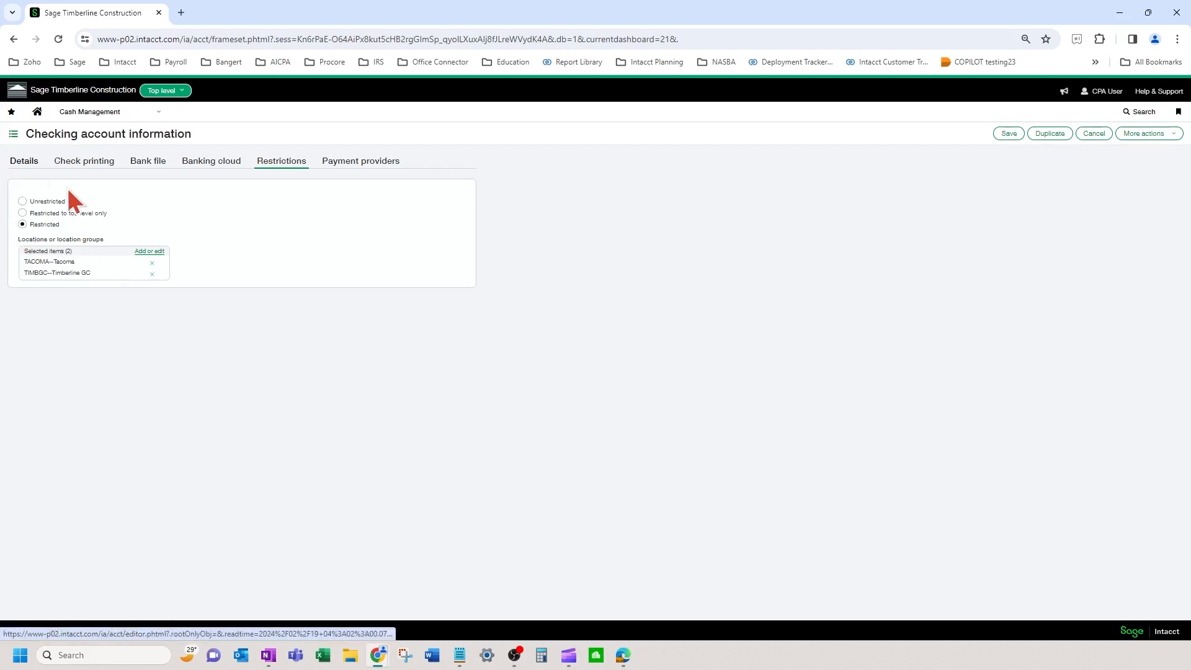
scroll(364, 524, "down", 2)
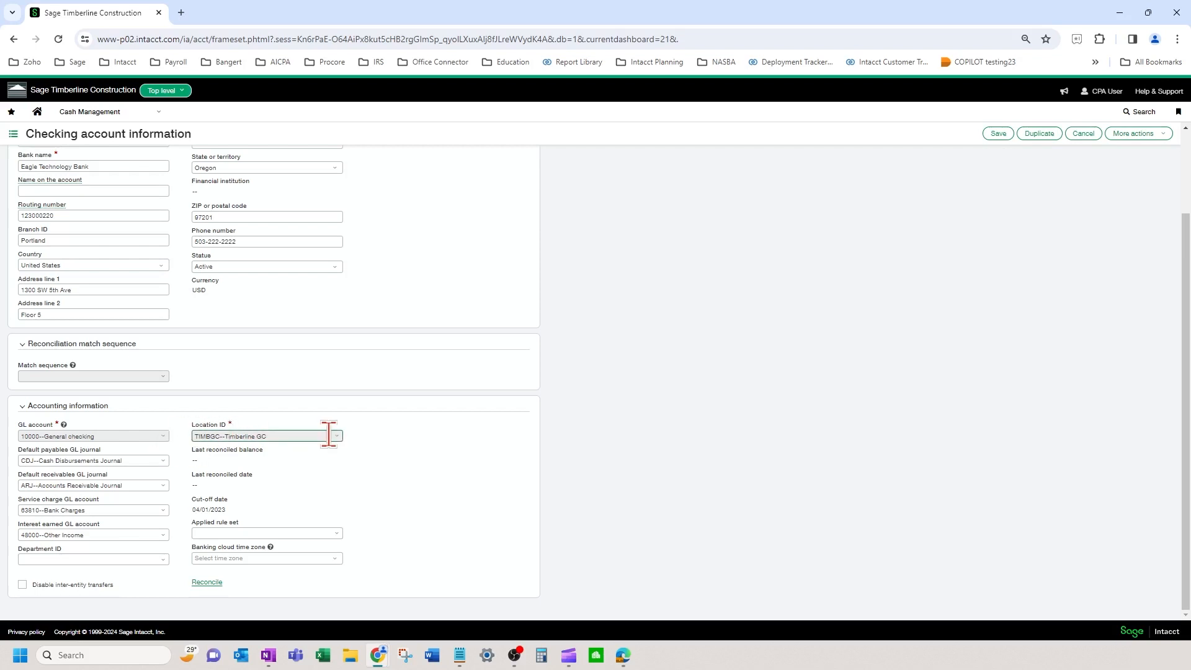
scroll(317, 428, "up", 3)
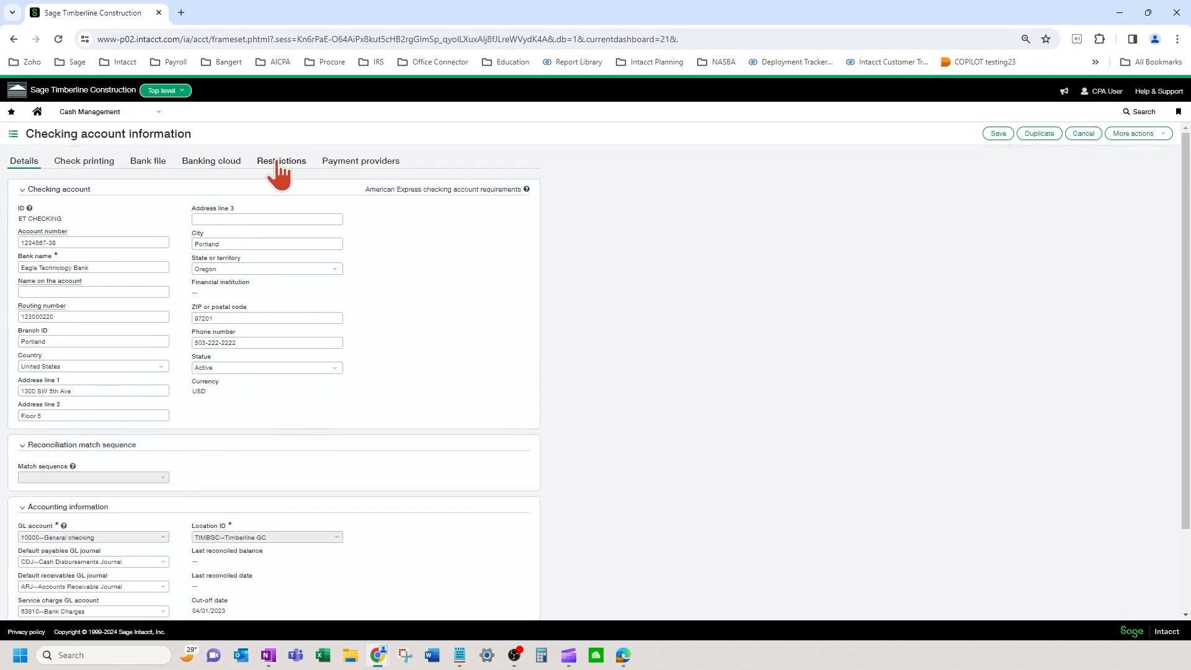
left_click(281, 163)
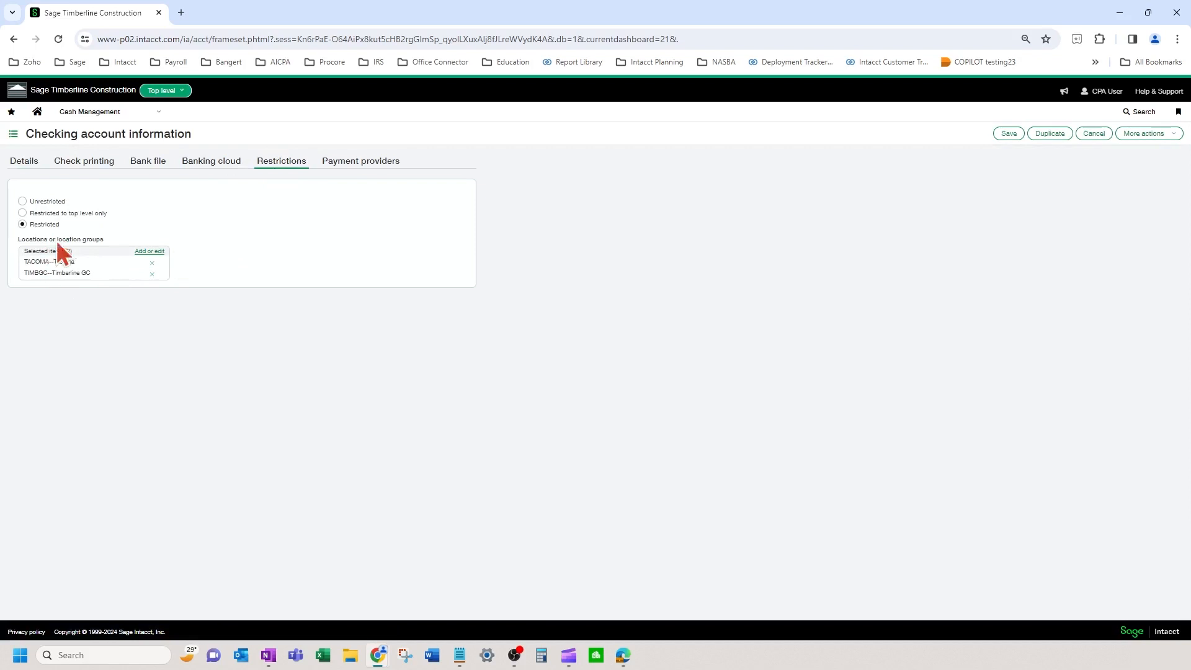
left_click(22, 161)
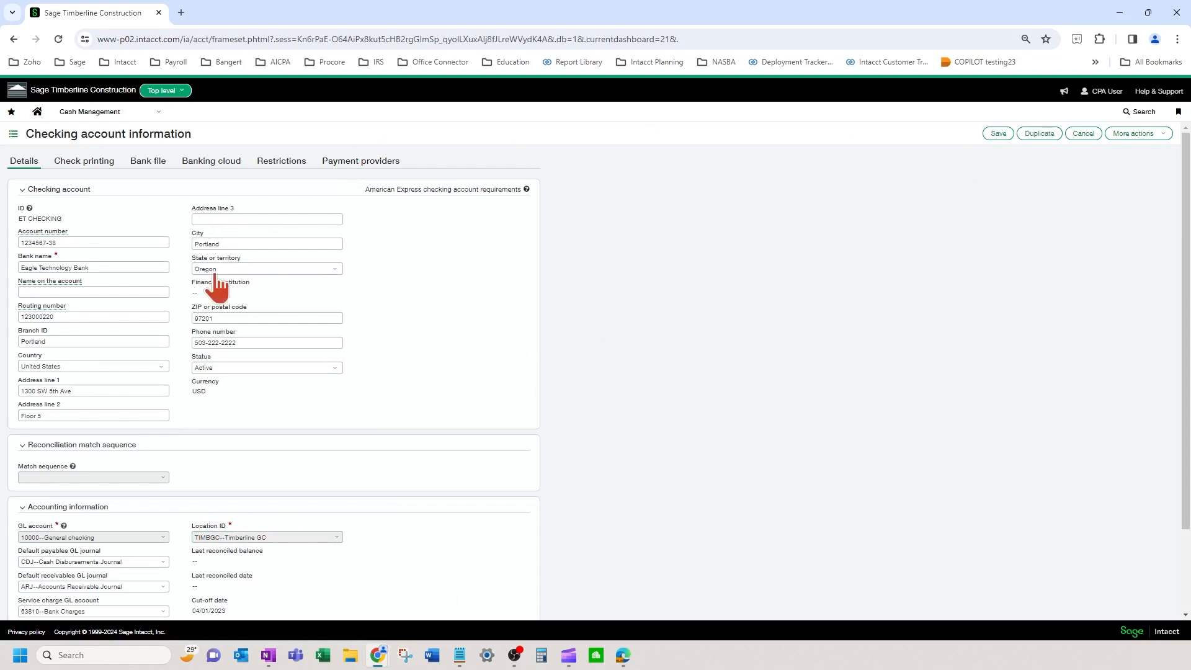
left_click(267, 537)
left_click(149, 115)
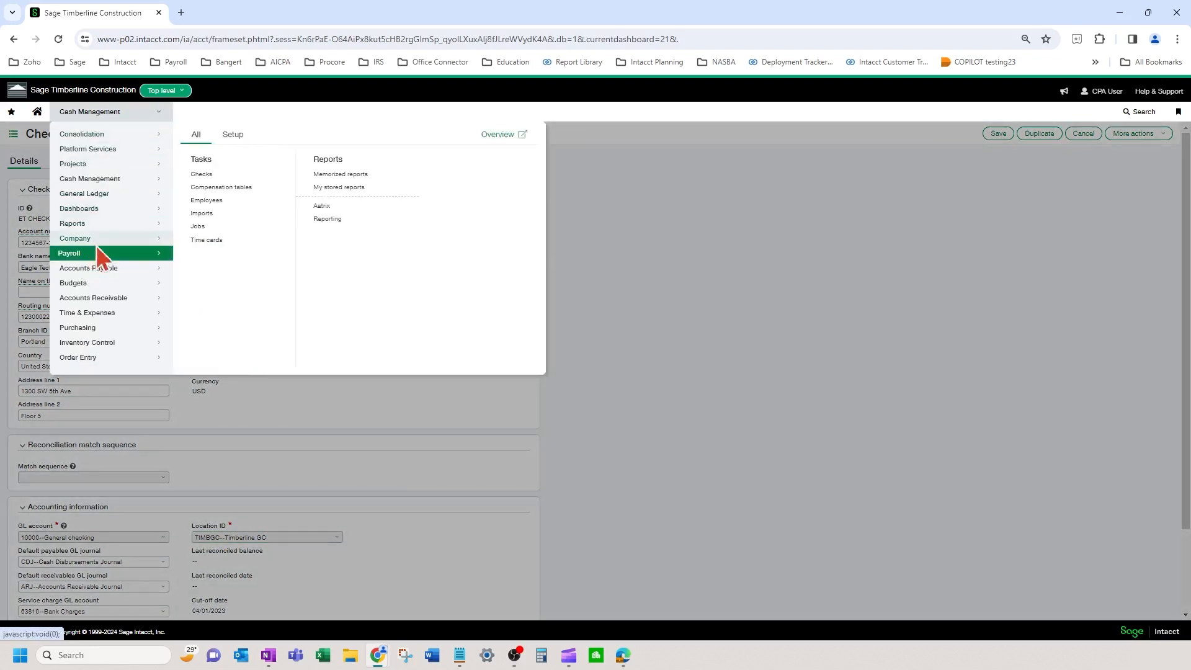
Step: Go to the Users list, discarding the unsaved account page, and edit the second user
mouse_move(162, 238)
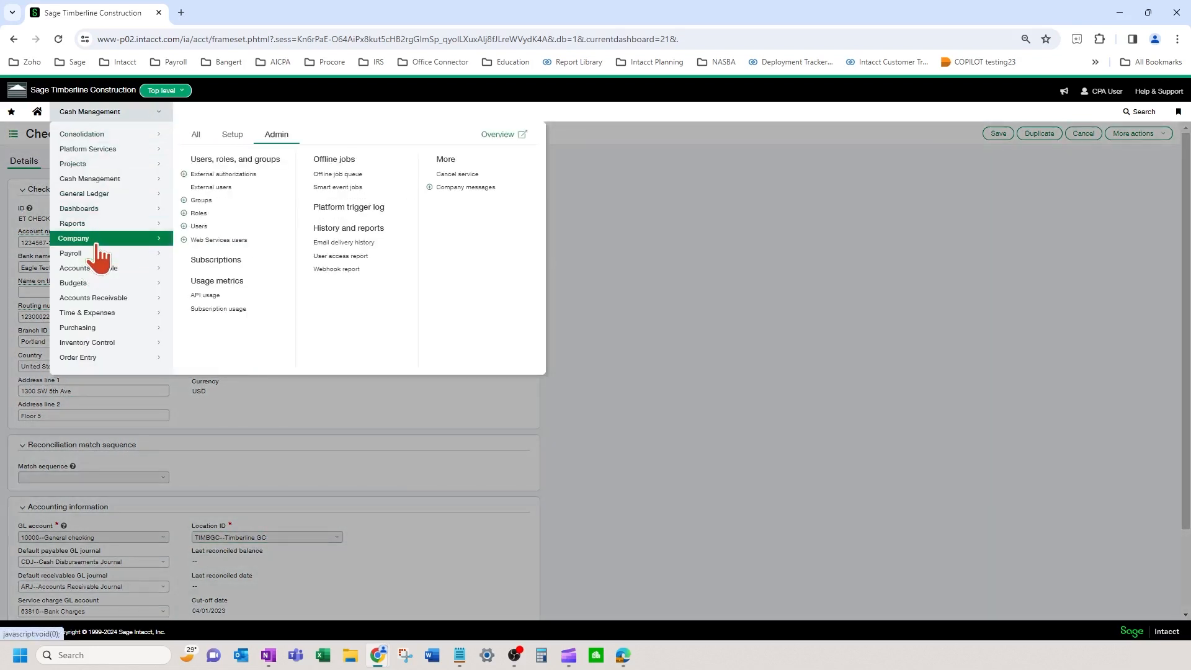
left_click(214, 228)
left_click(648, 120)
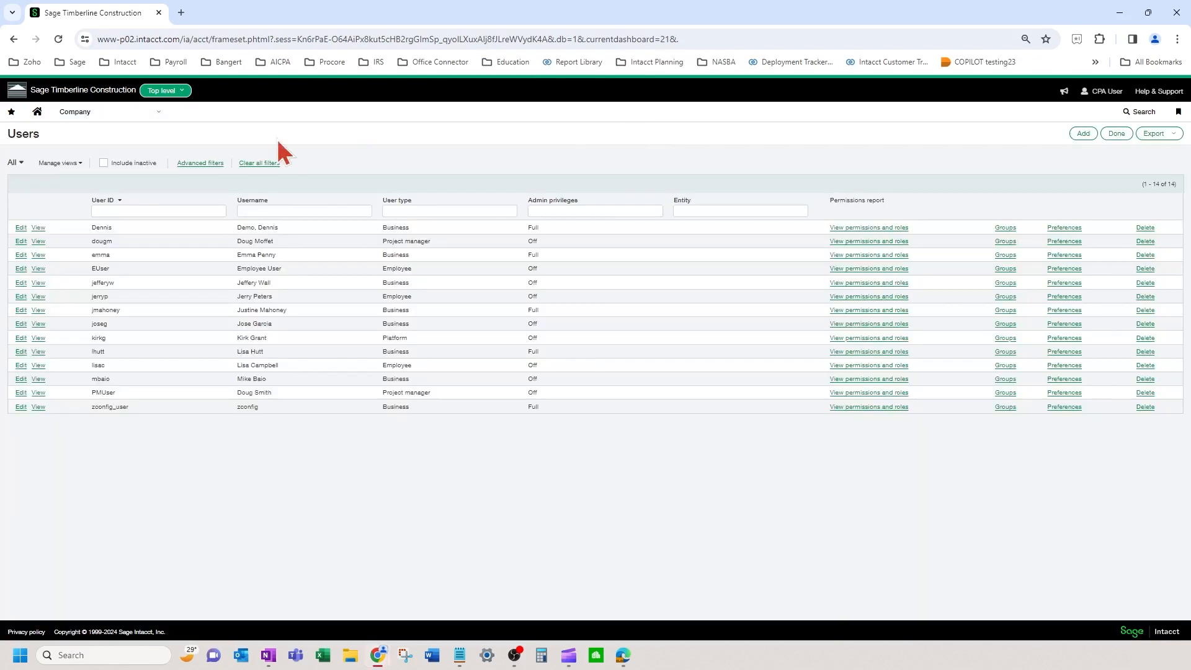
left_click(644, 240)
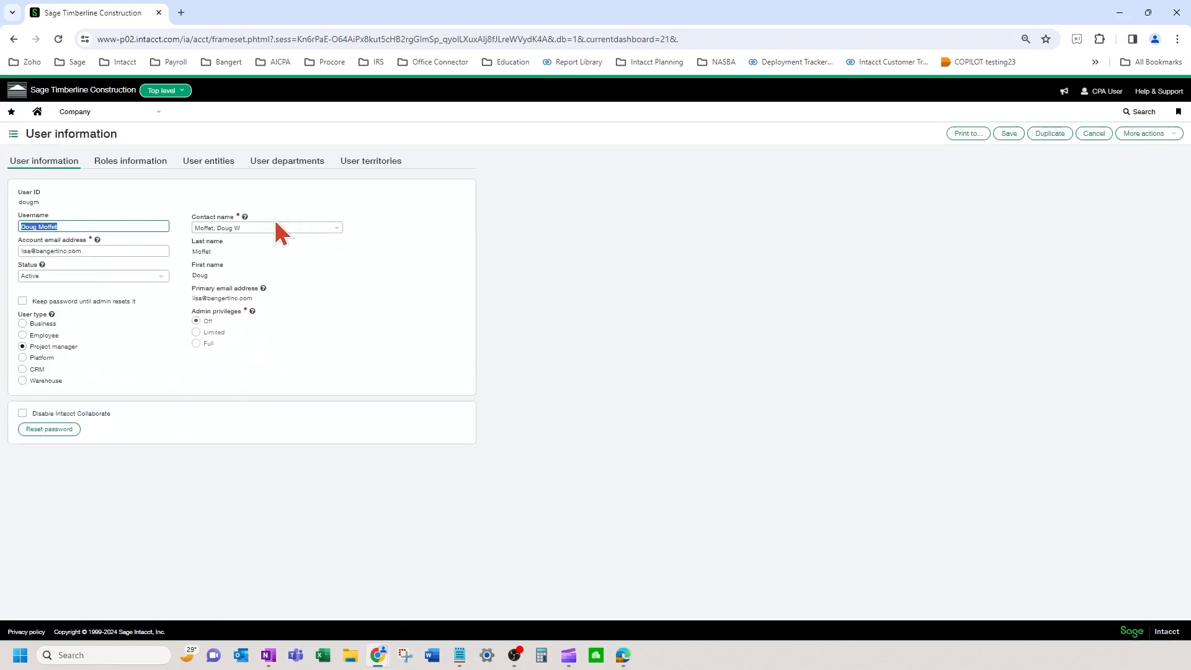
Step: Add TIMBDEV--Timberline Development as the user's first user entity
left_click(206, 166)
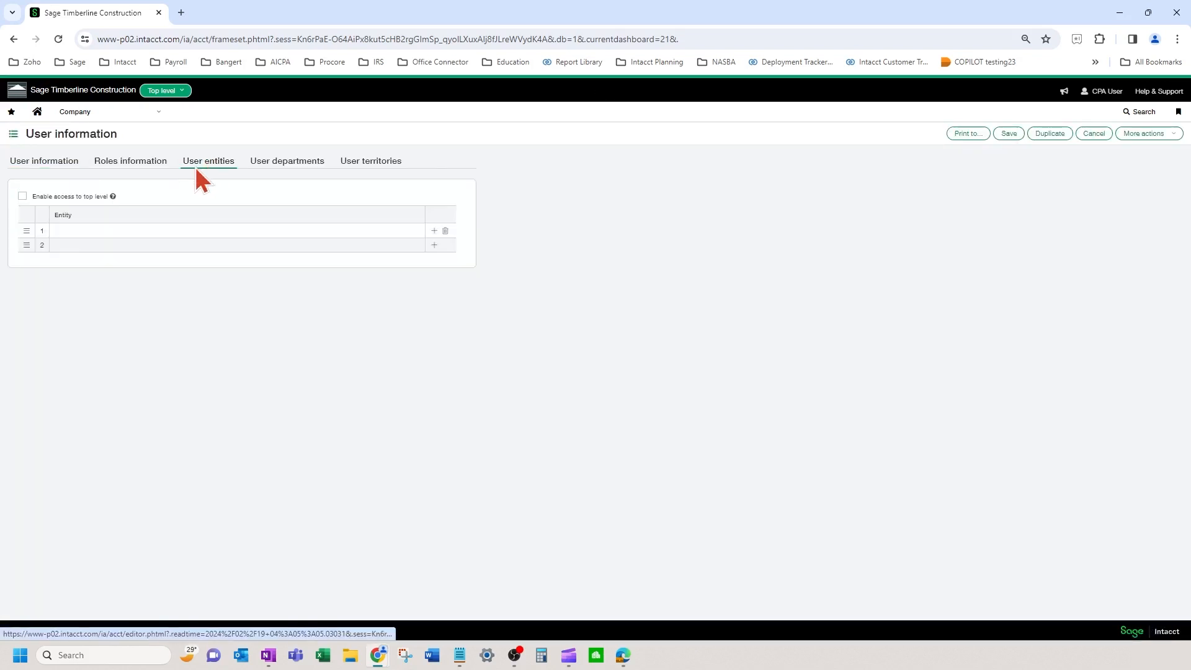
left_click(75, 230)
type("tim")
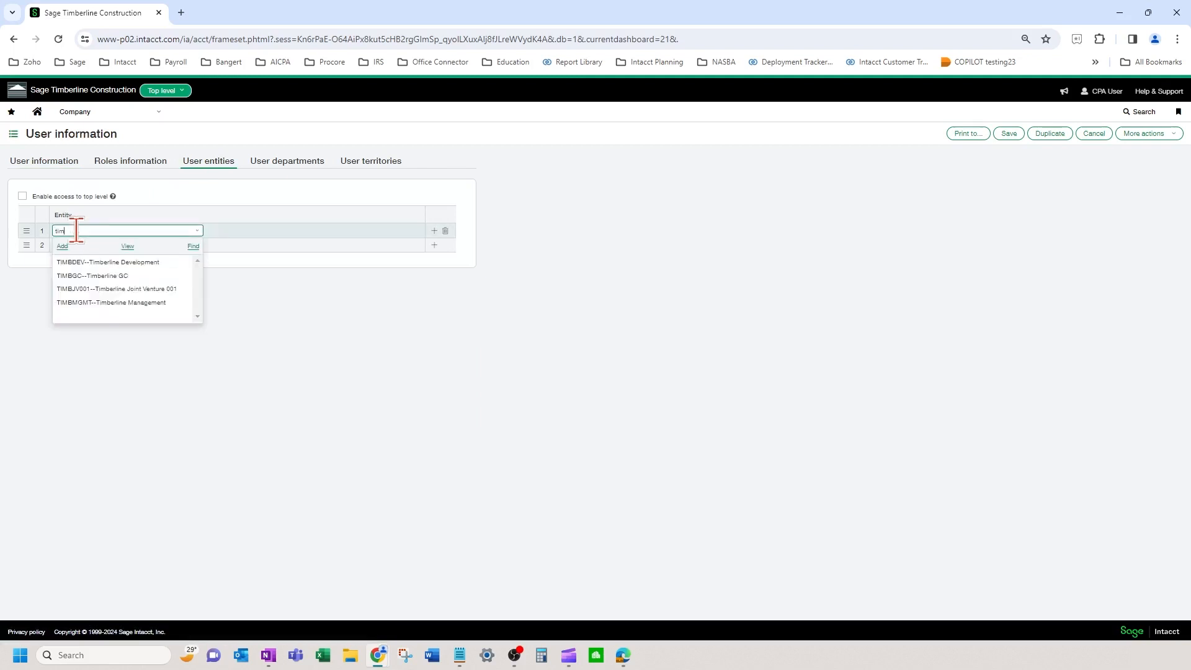
left_click(136, 262)
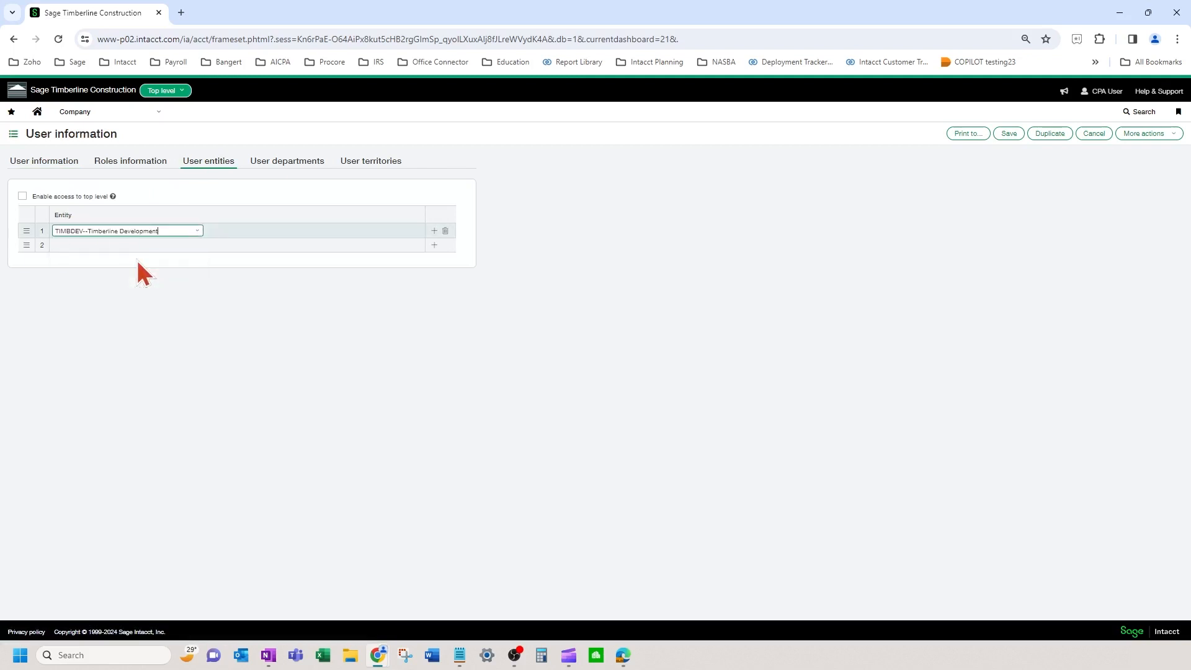
Step: Add the Admin role in row 4 of the user's roles and save, confirming the password check
left_click(127, 163)
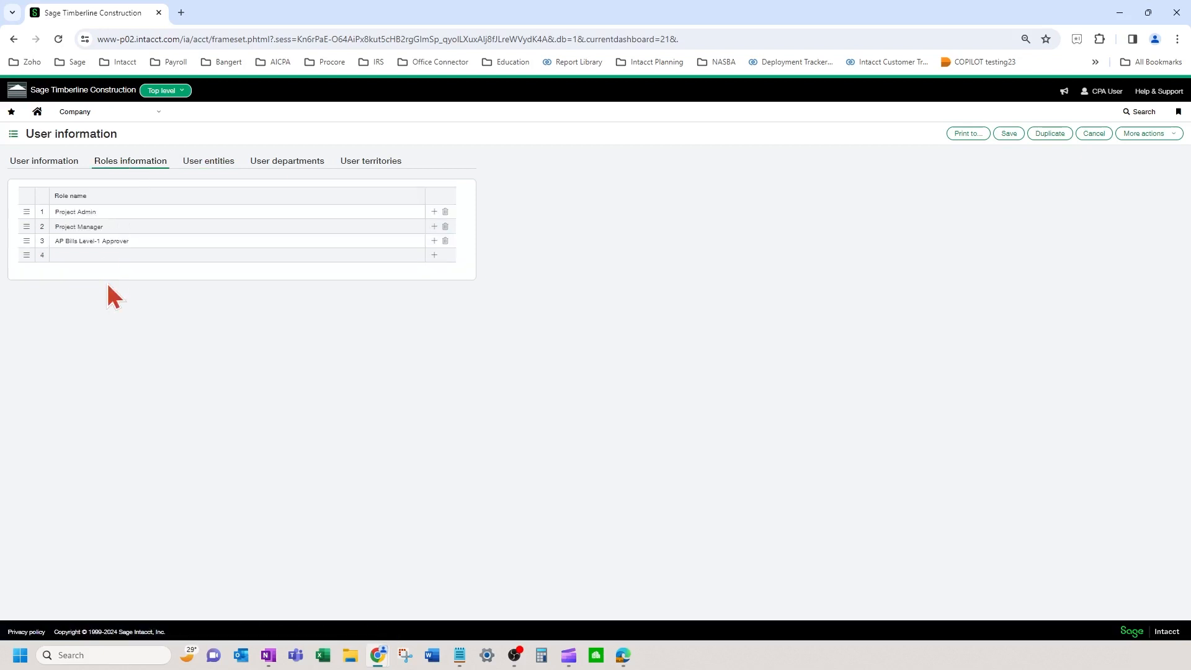
left_click(102, 256)
type("admin")
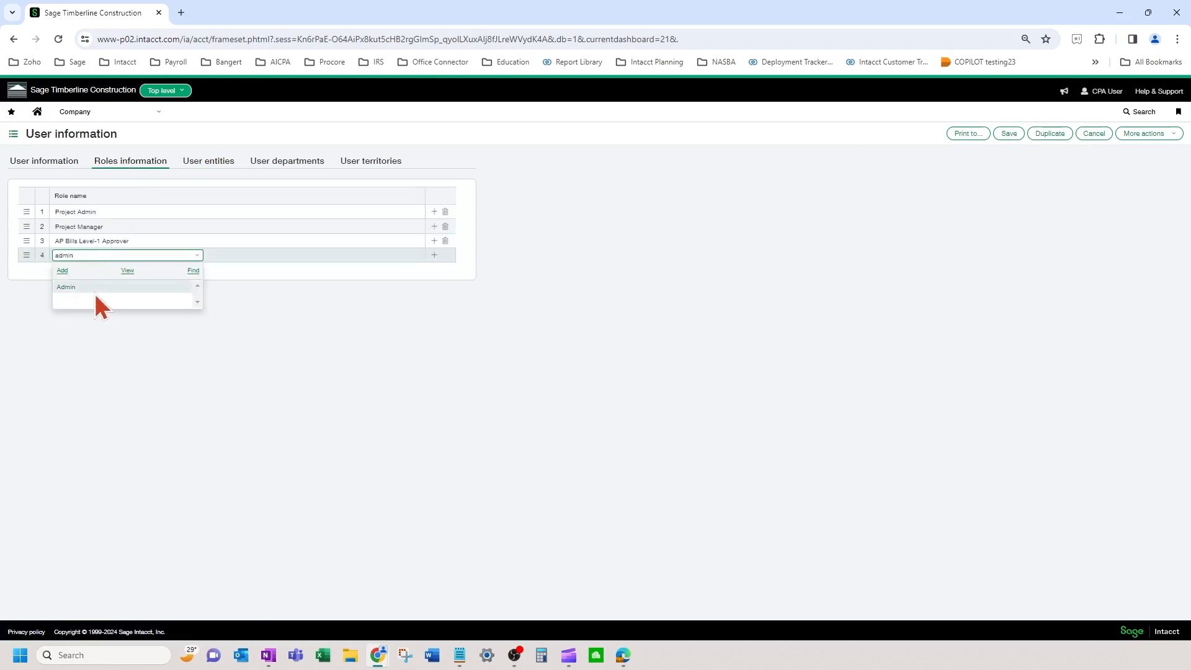
left_click(100, 286)
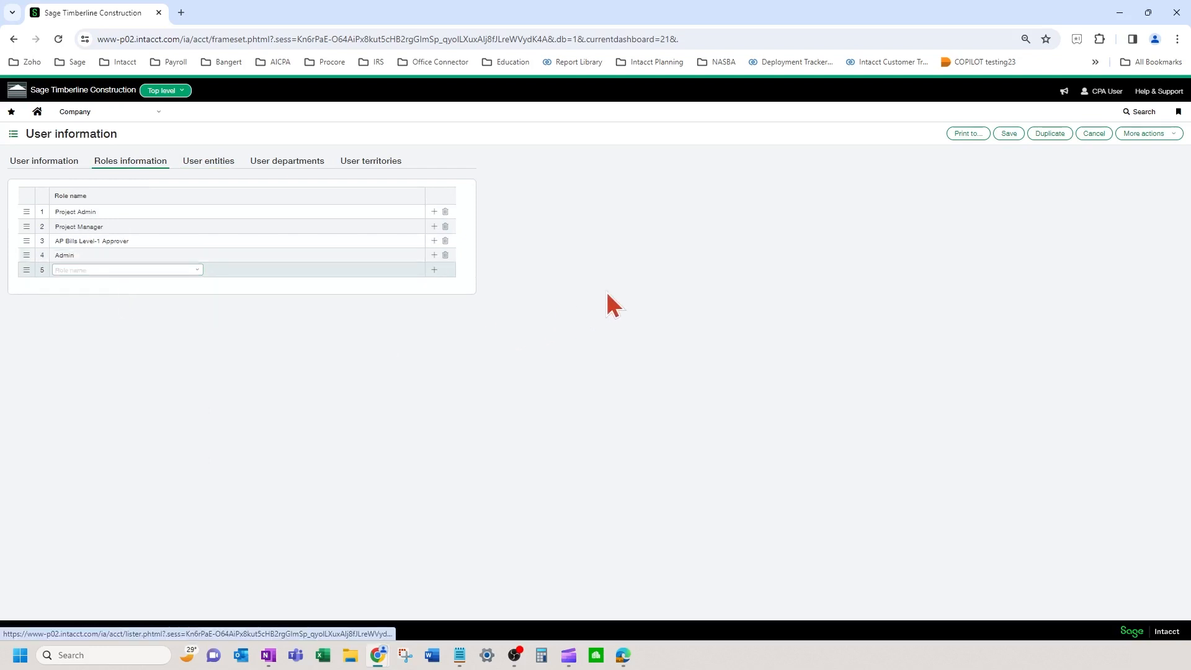
left_click(1015, 134)
left_click(241, 290)
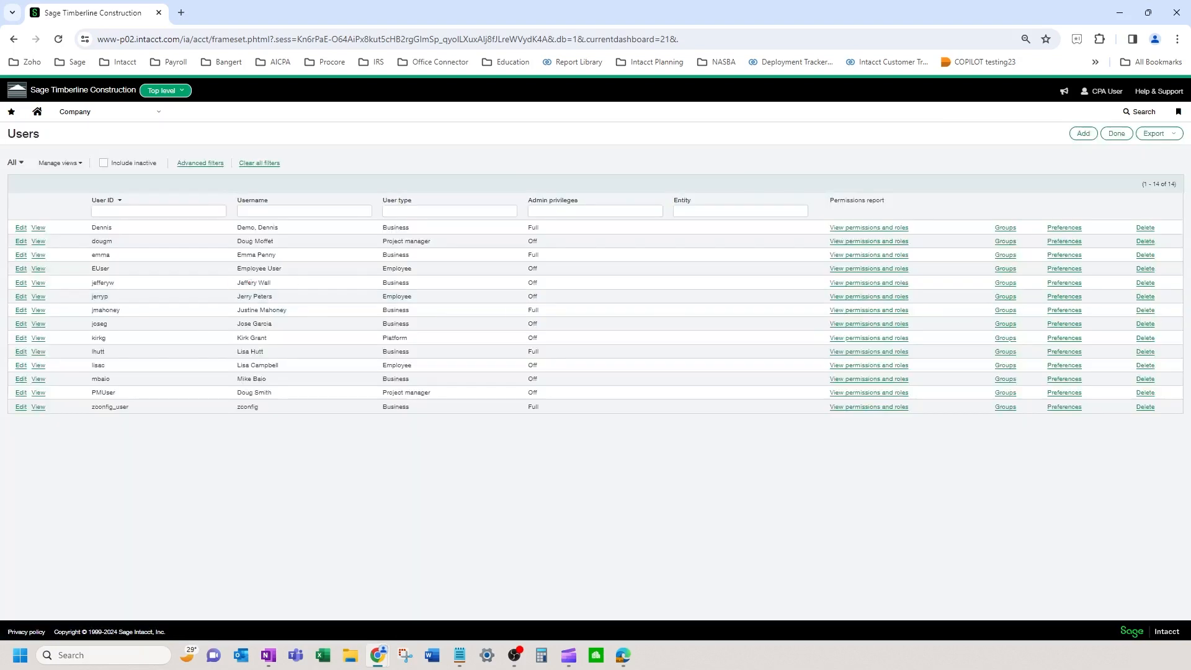
Step: Bring the restricted user's Edge session forward, maximize it, and check its accessible entities
key("alt+Tab")
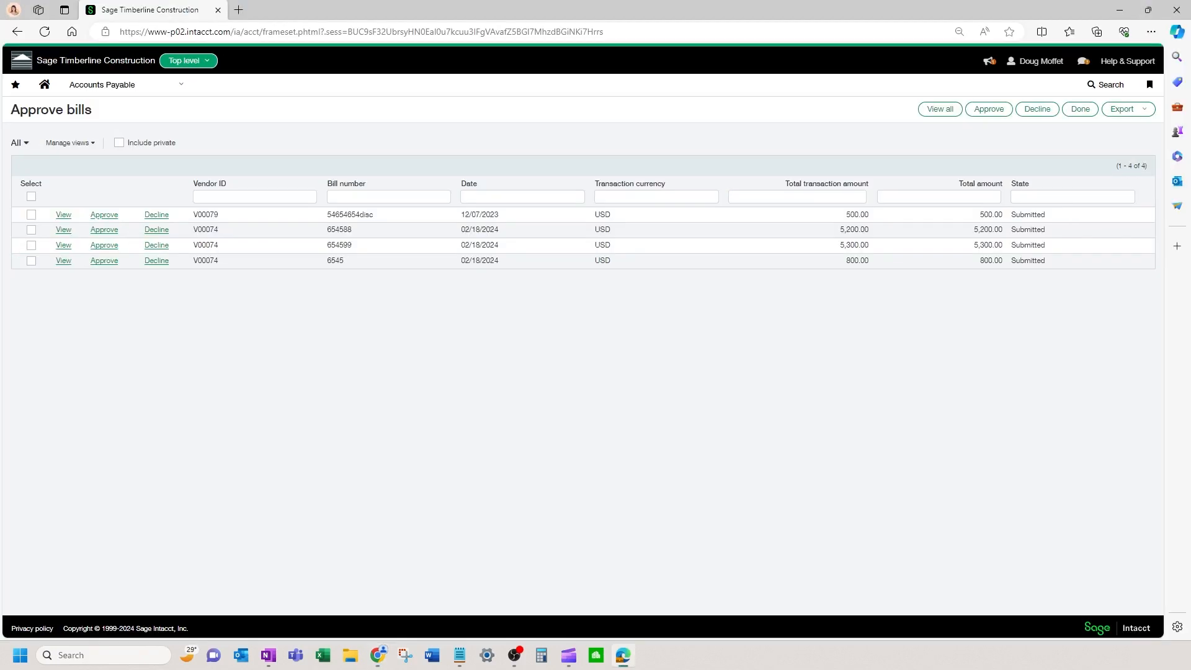
key("alt+Tab")
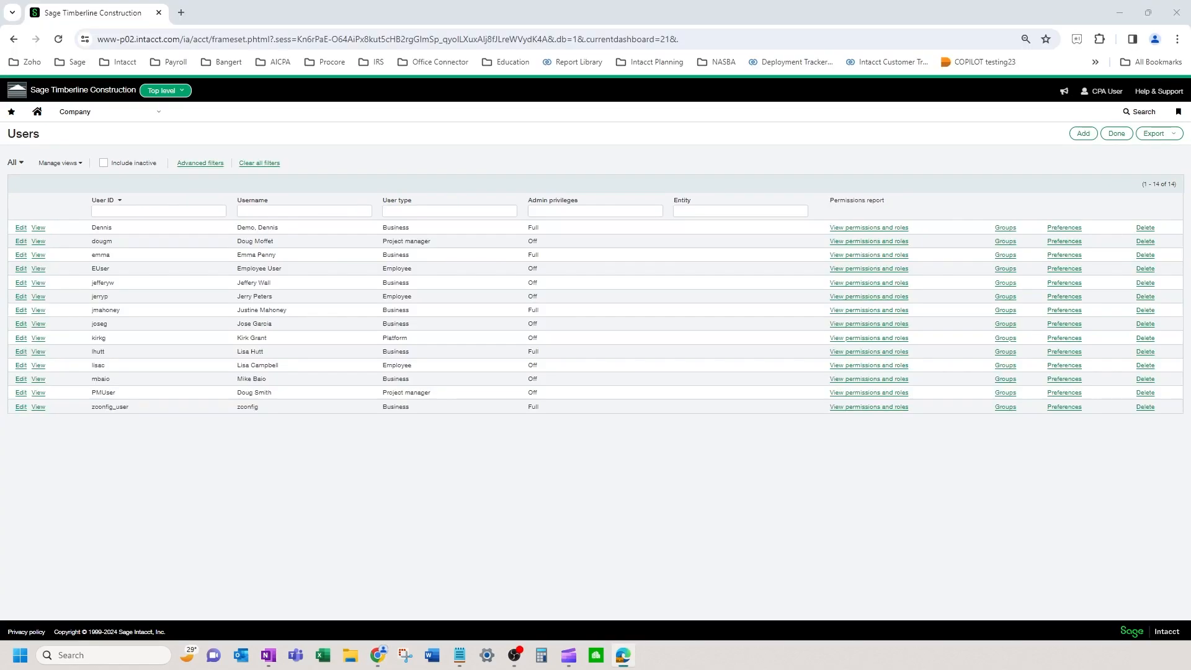
key("alt+Tab")
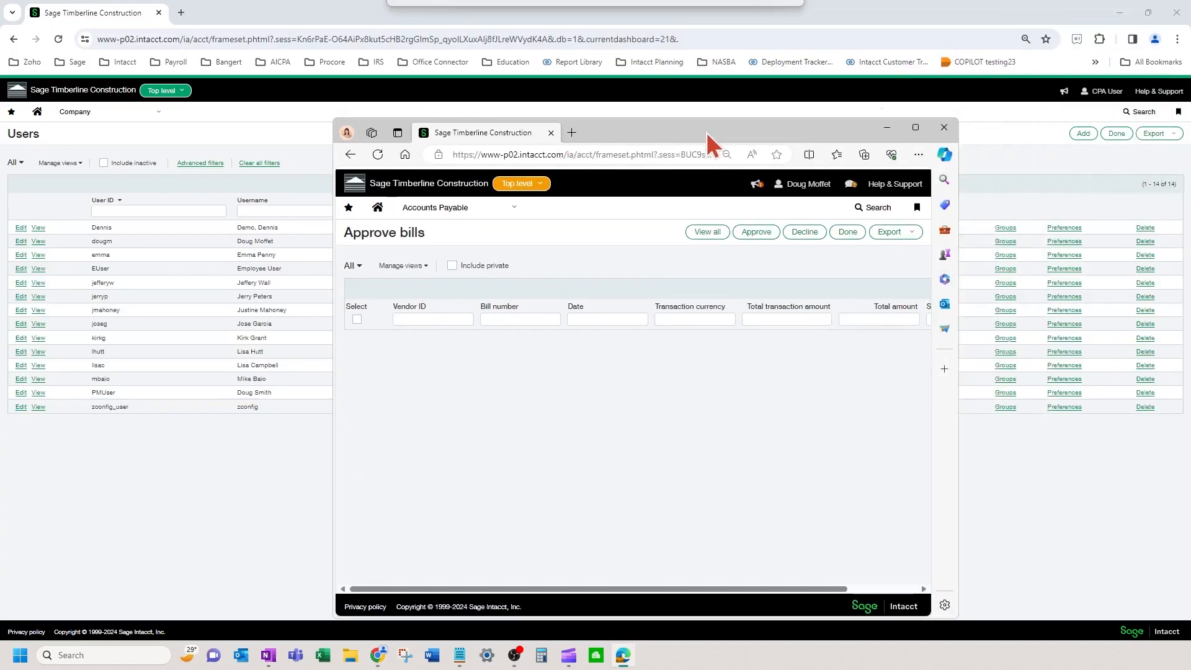
left_click(916, 128)
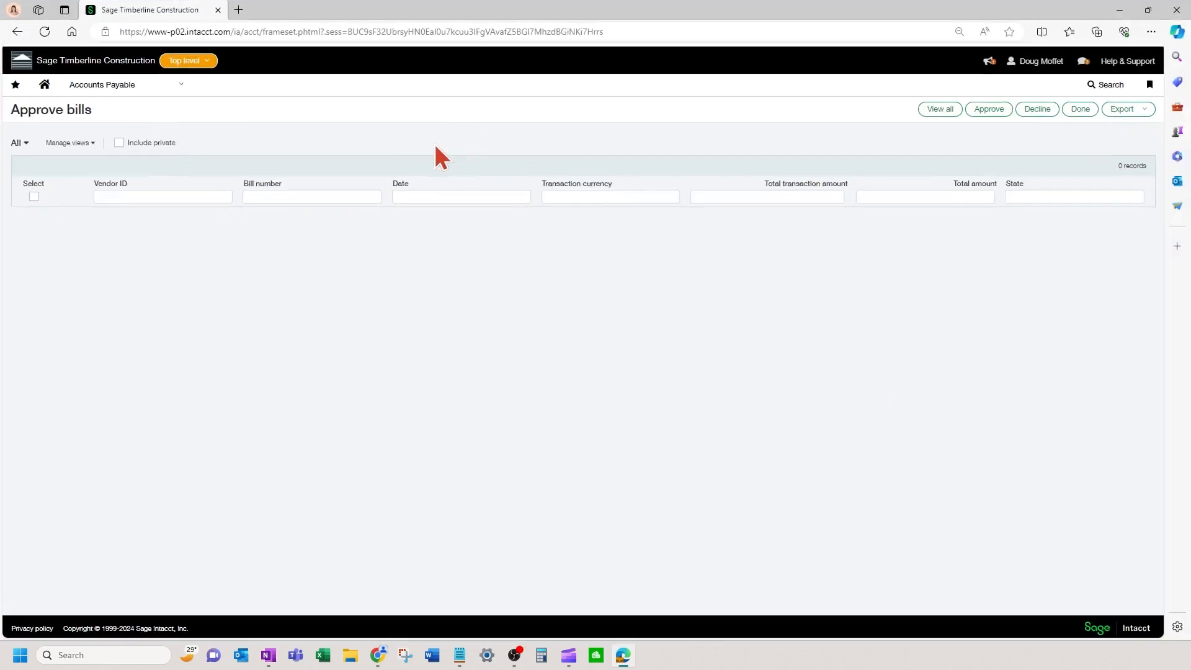
left_click(184, 62)
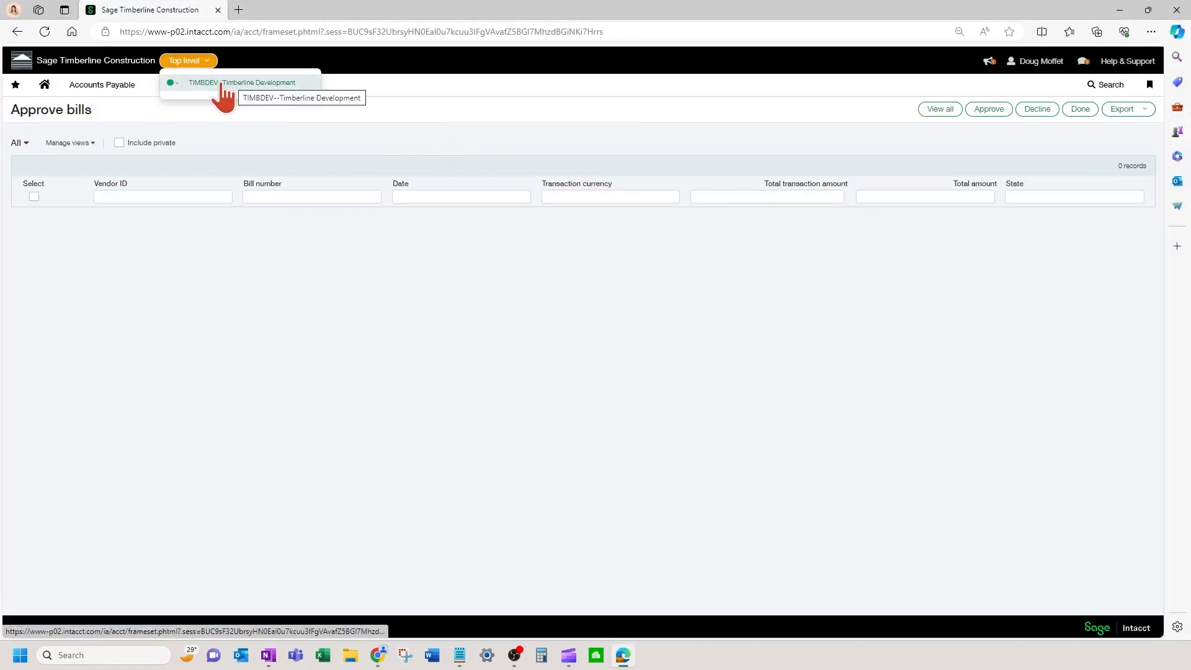
left_click(111, 85)
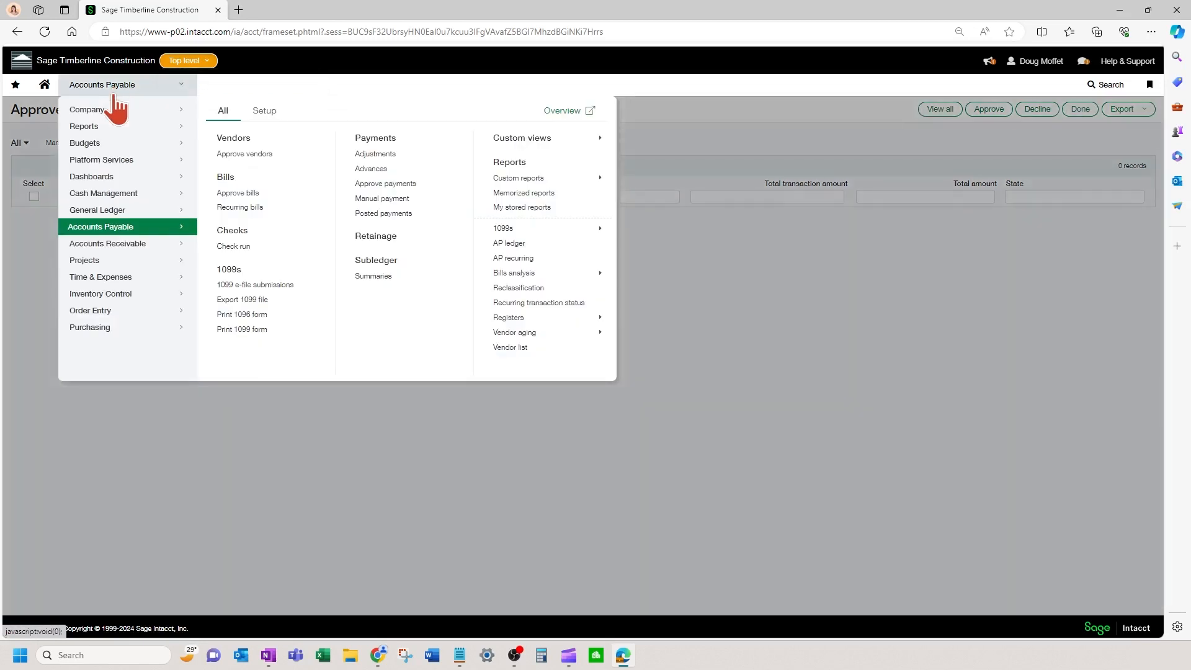
Step: List the restricted user's checking accounts including private ones, confirming only CLEARING, then reveal the admin session
left_click(127, 192)
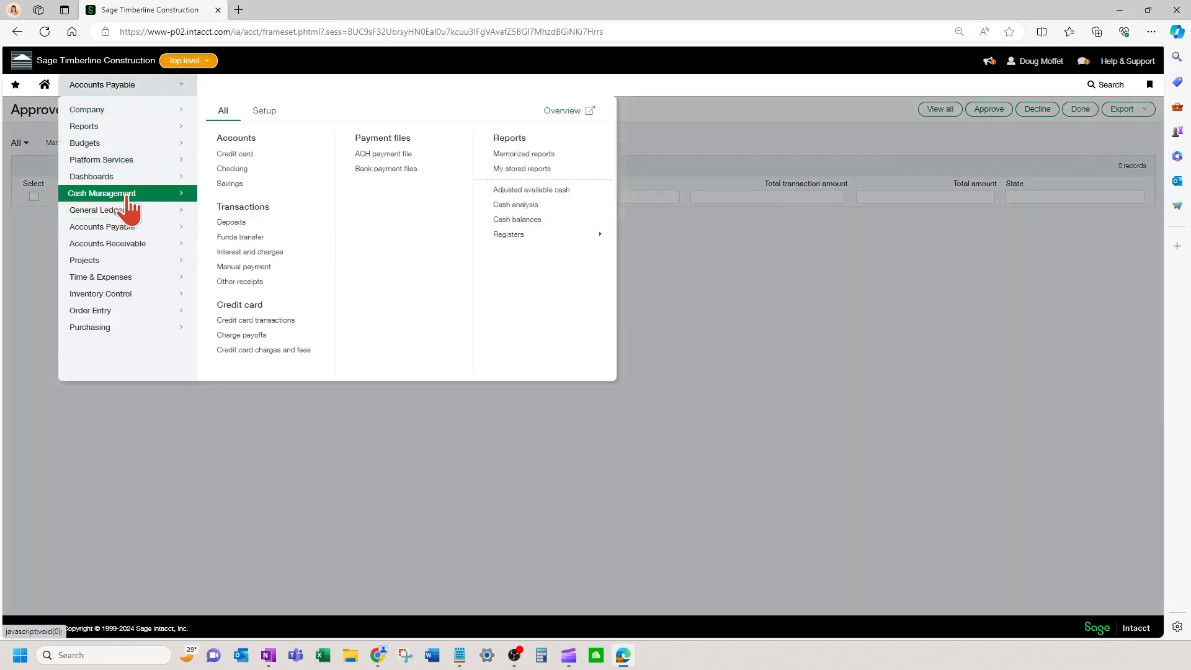
left_click(251, 170)
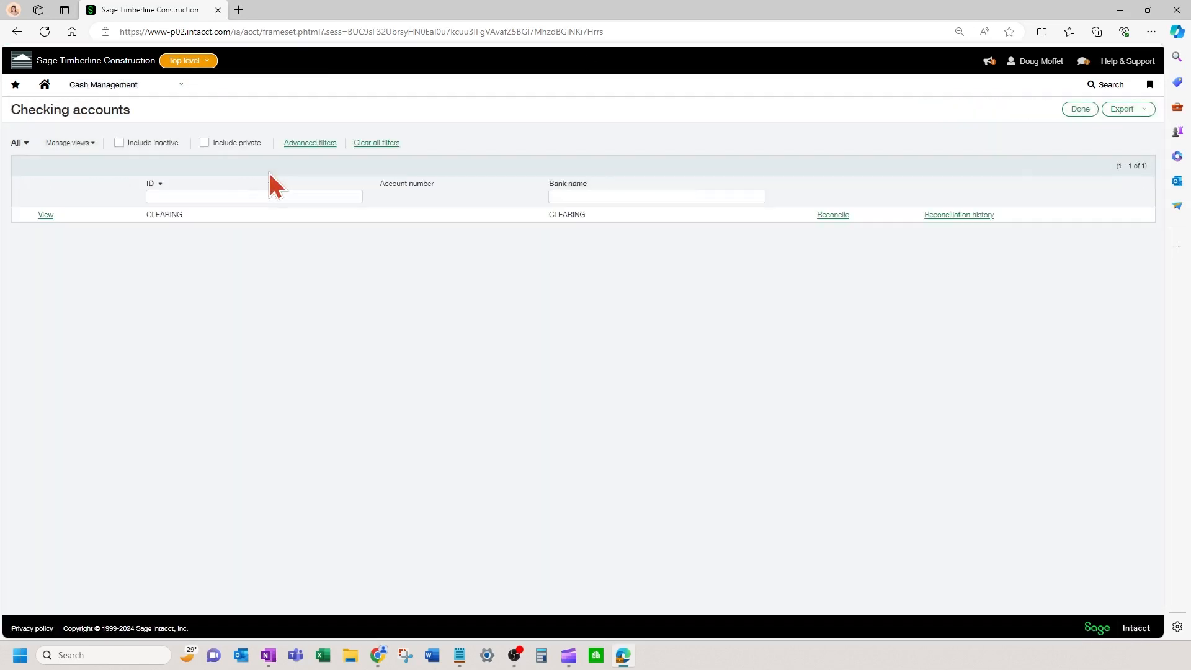
left_click(204, 147)
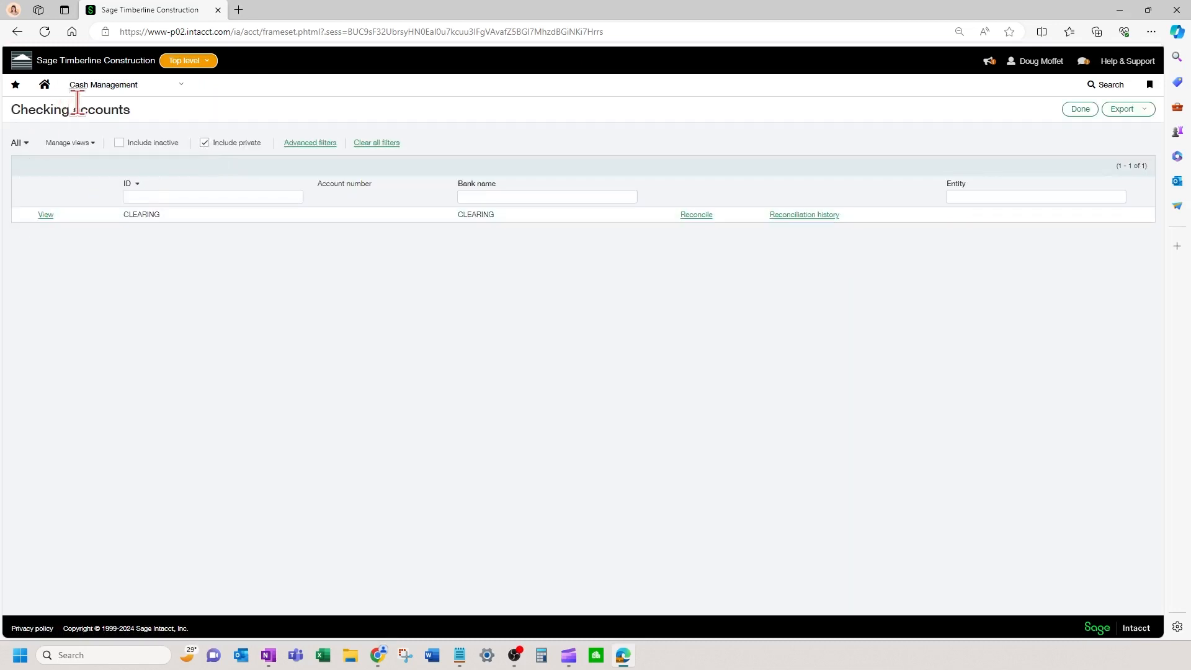
left_click(101, 90)
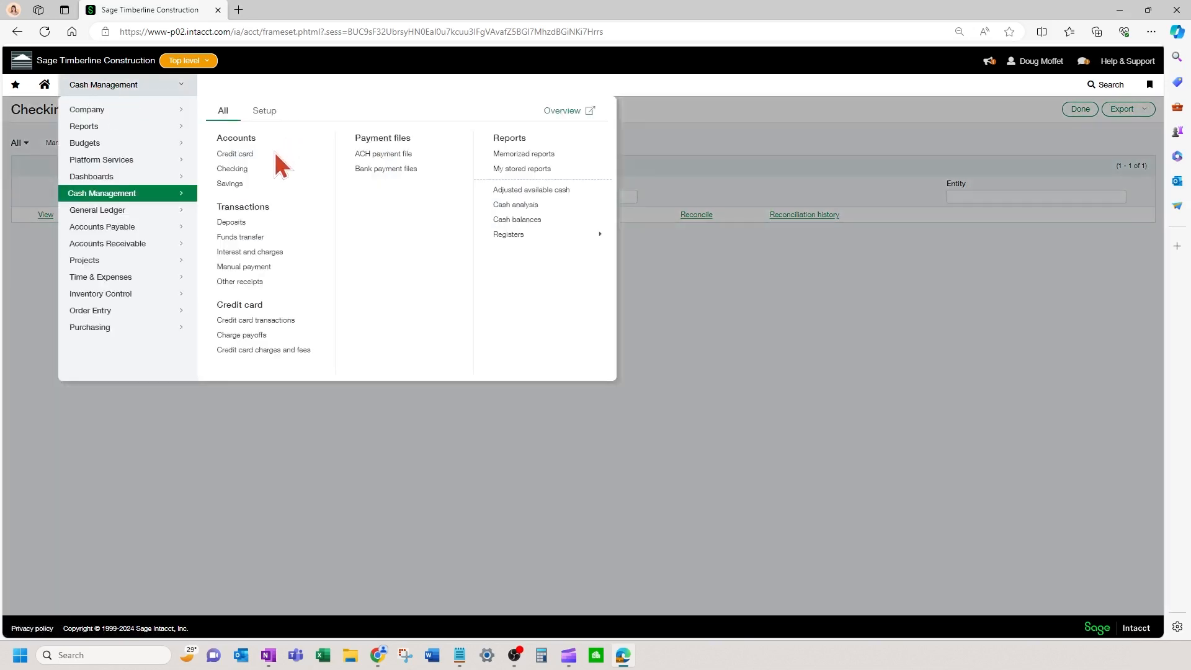
left_click(846, 299)
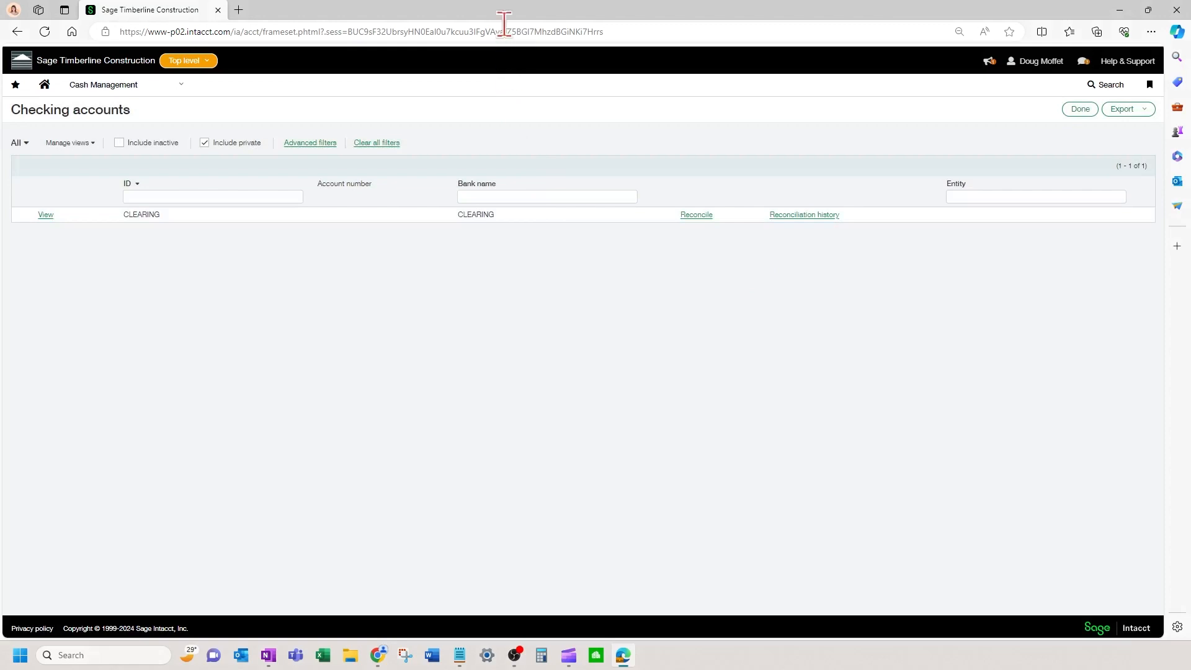
left_click_drag(512, 13, 1190, 93)
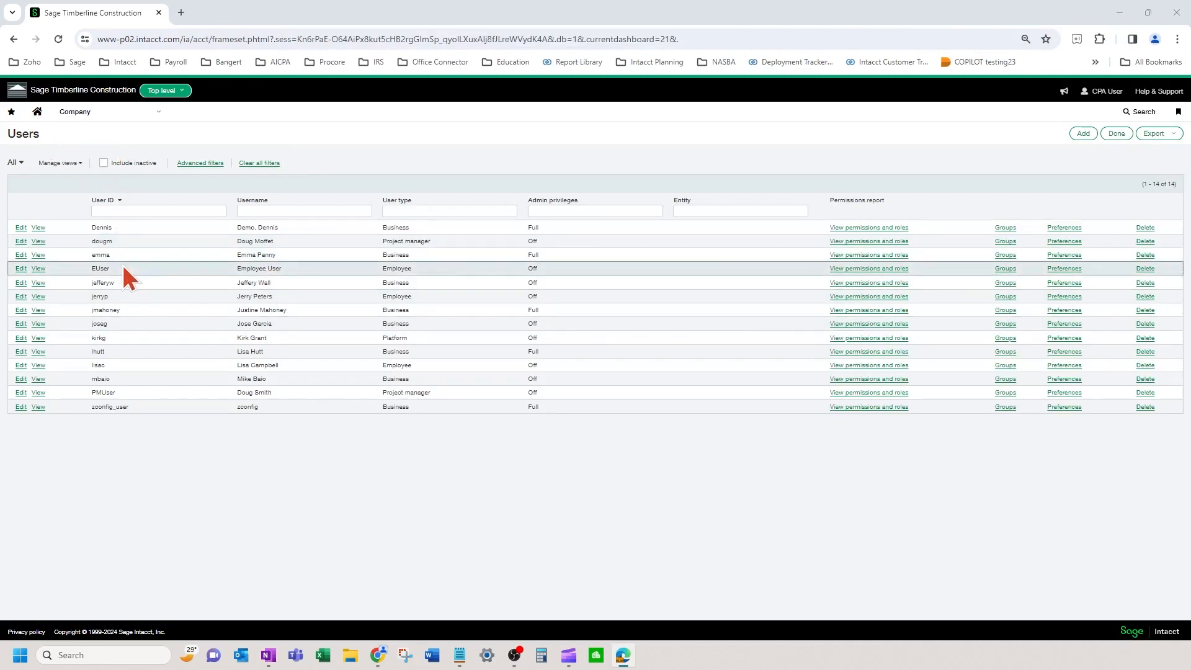
Step: Open ET CHECKING for editing from the admin's Cash Management Checking list of three accounts
left_click(121, 115)
mouse_move(115, 179)
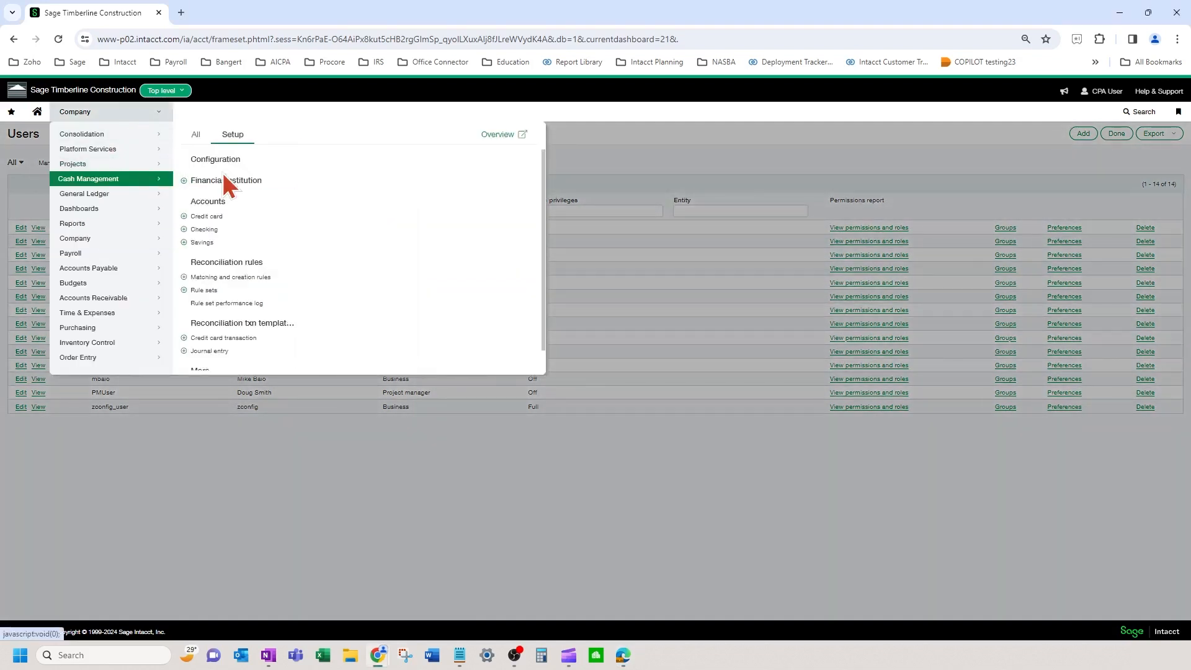
left_click(196, 135)
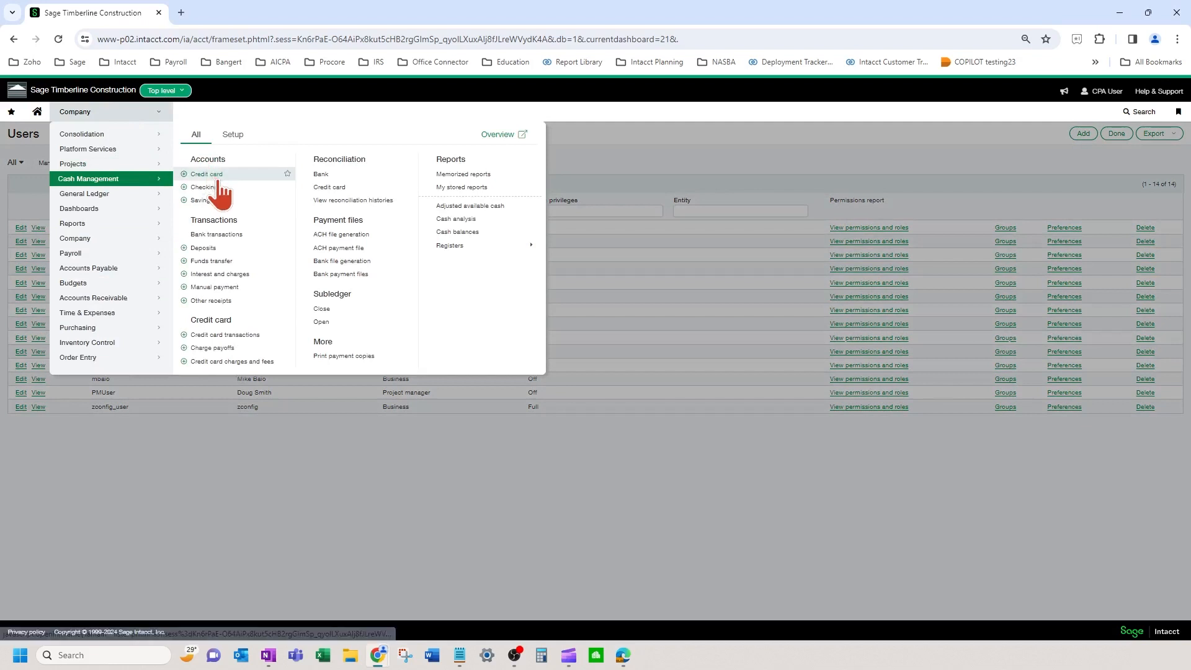
left_click(216, 187)
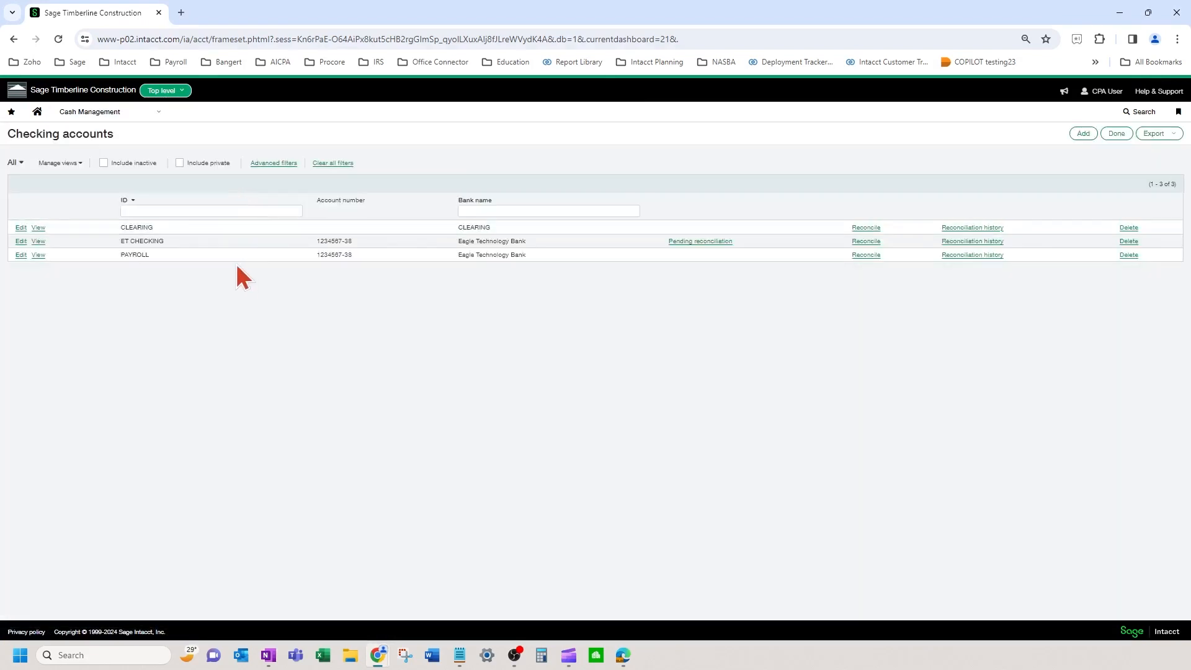
left_click(21, 241)
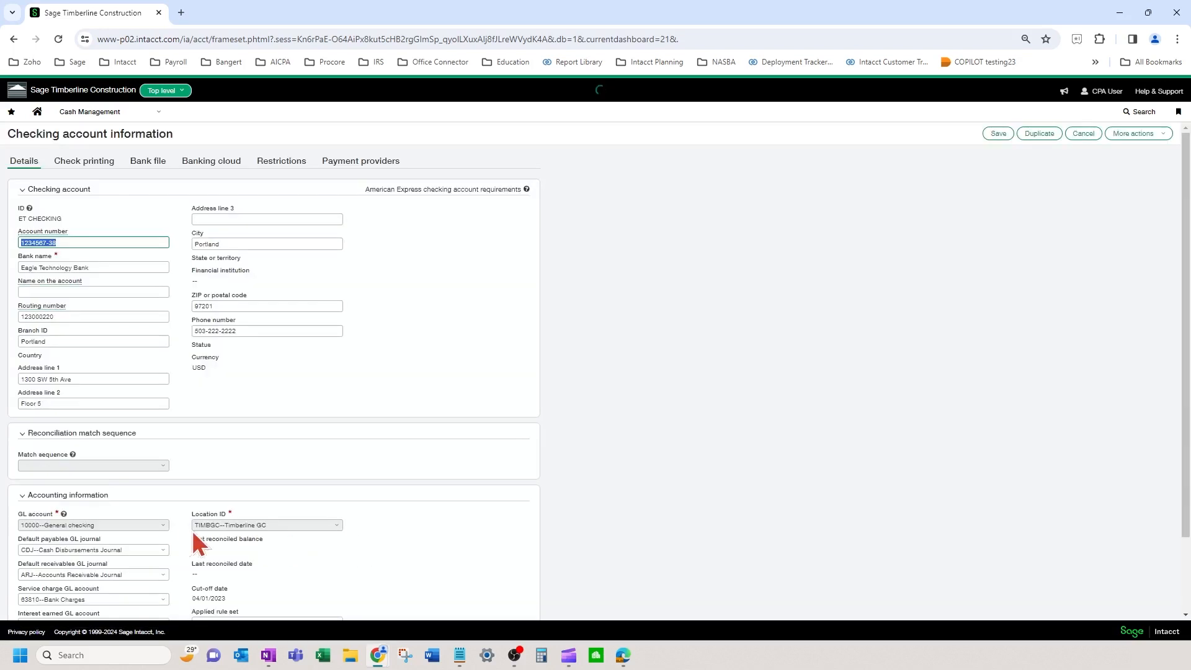
Step: Show ET CHECKING's restrictions, limited to the Tacoma and Timberline GC locations
left_click(277, 161)
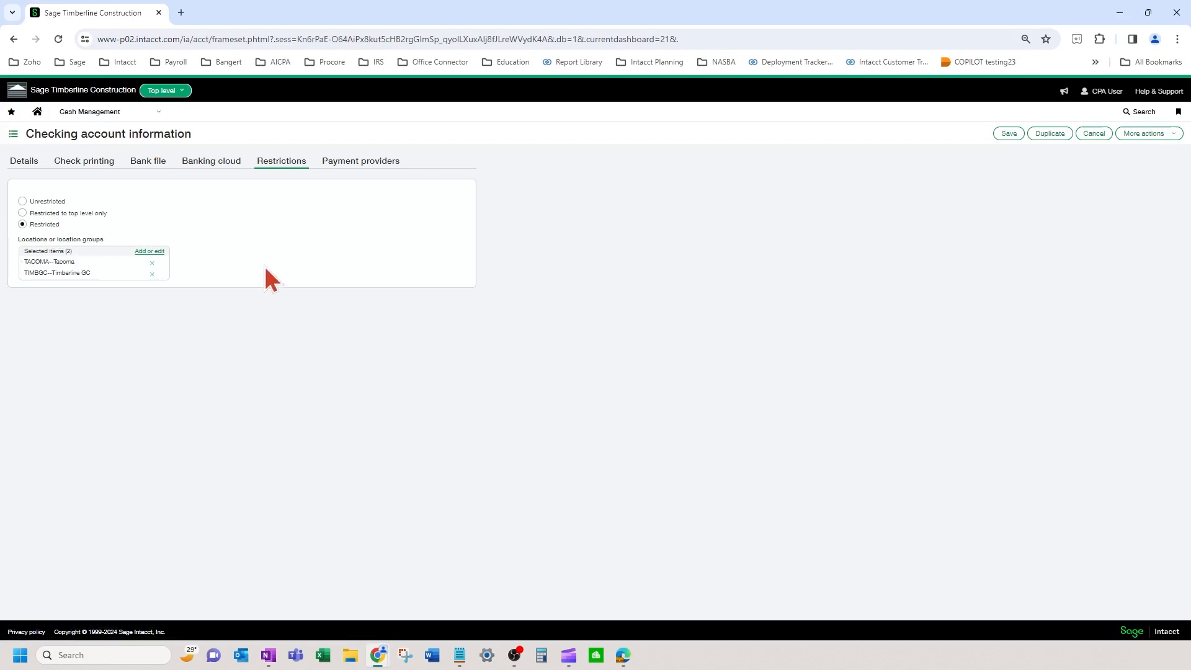
Step: Return to Company > Admin > Users, leaving the ET CHECKING page without saving
left_click(128, 119)
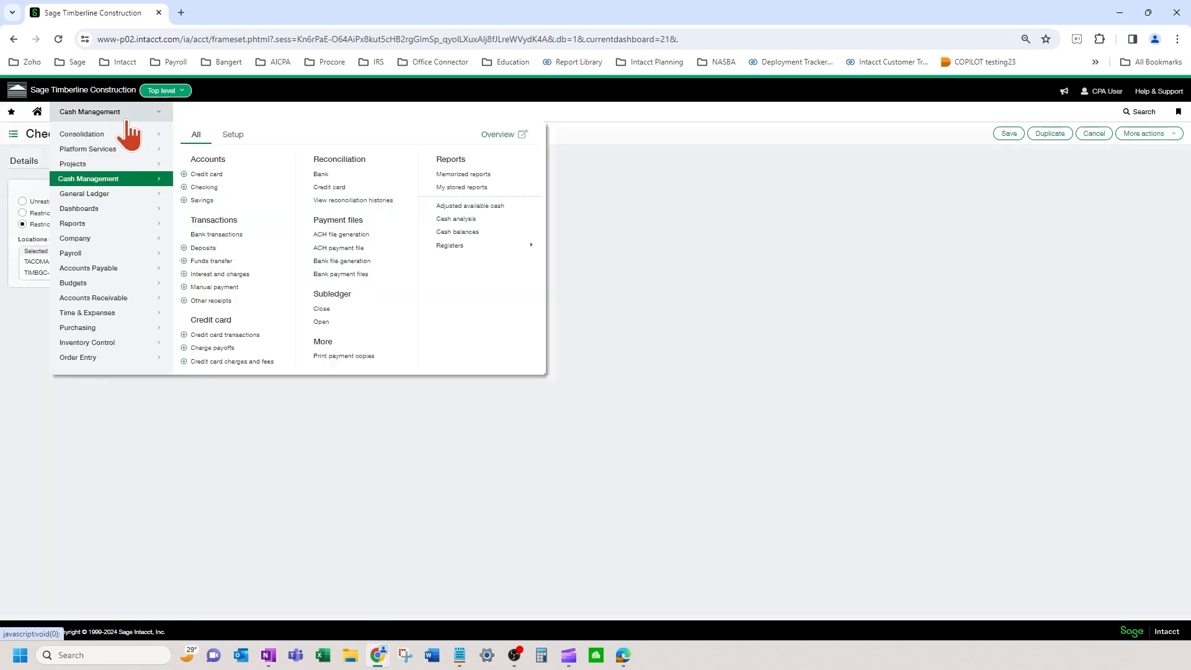
mouse_move(108, 245)
left_click(276, 135)
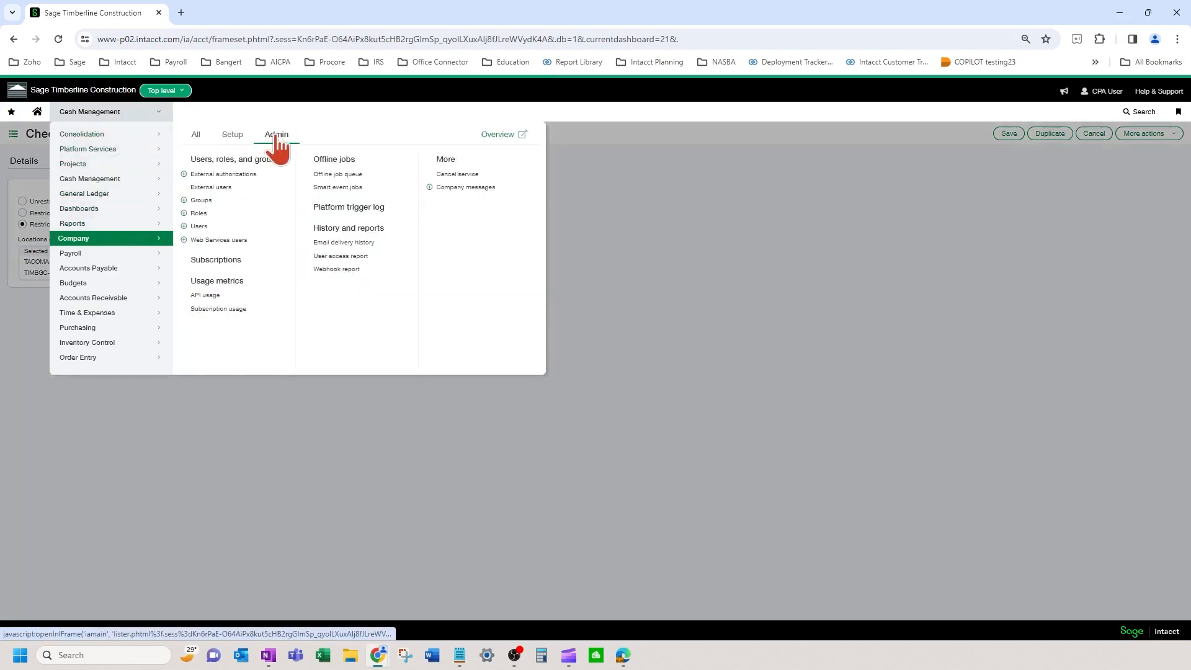
left_click(218, 225)
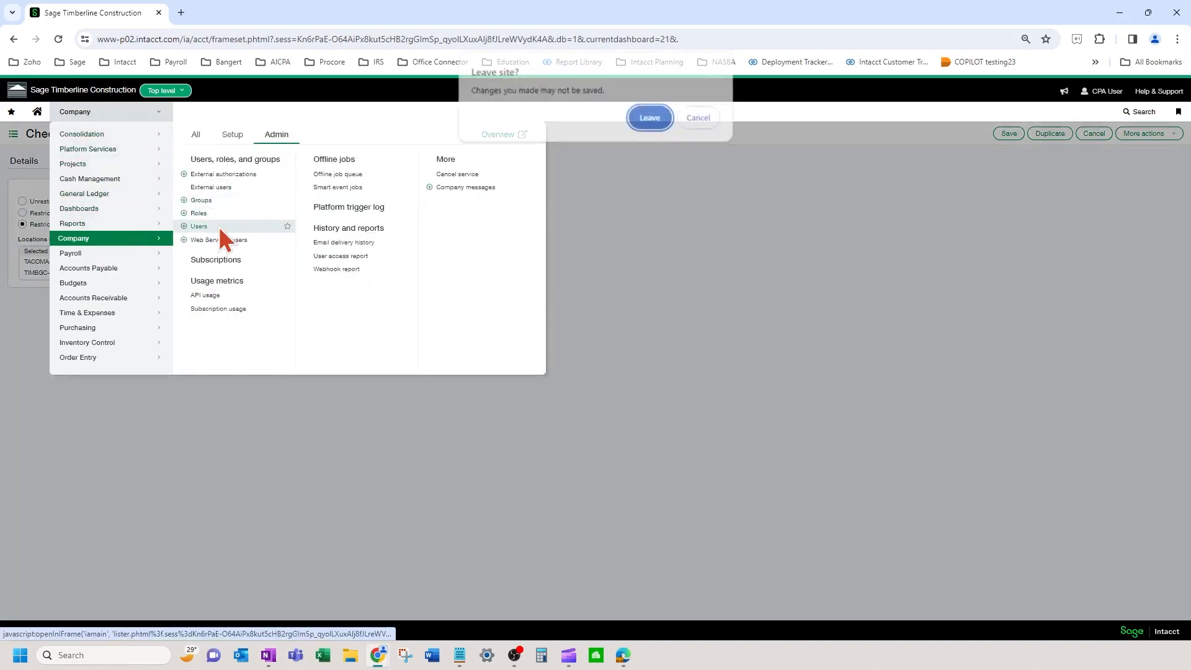
left_click(648, 127)
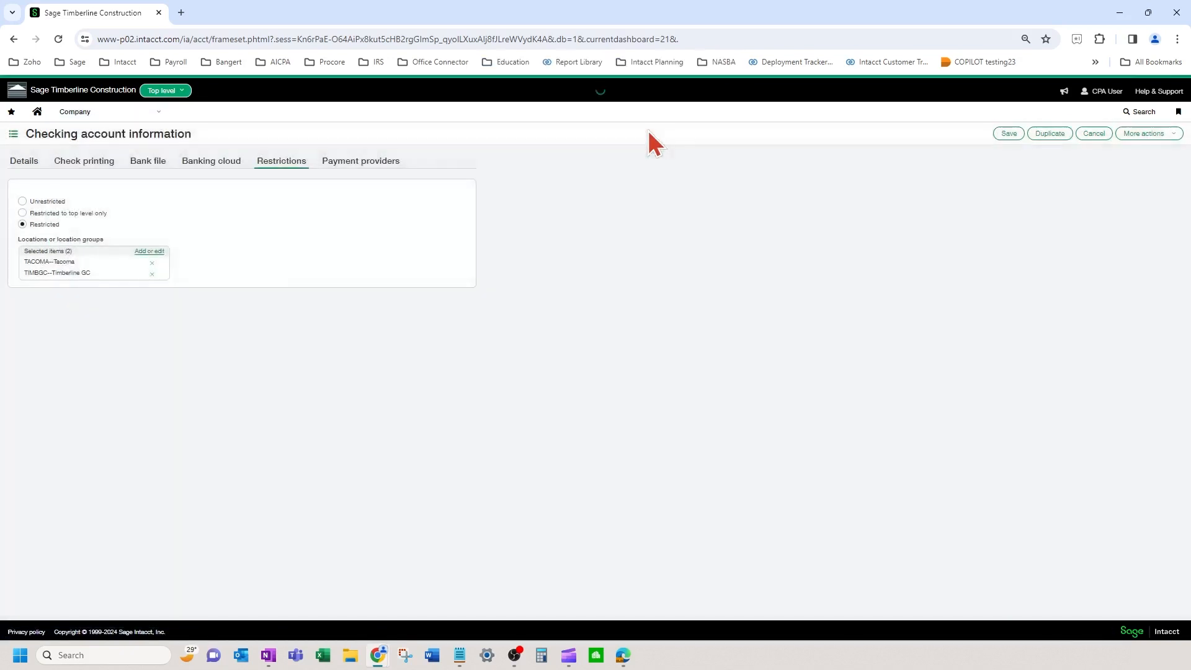